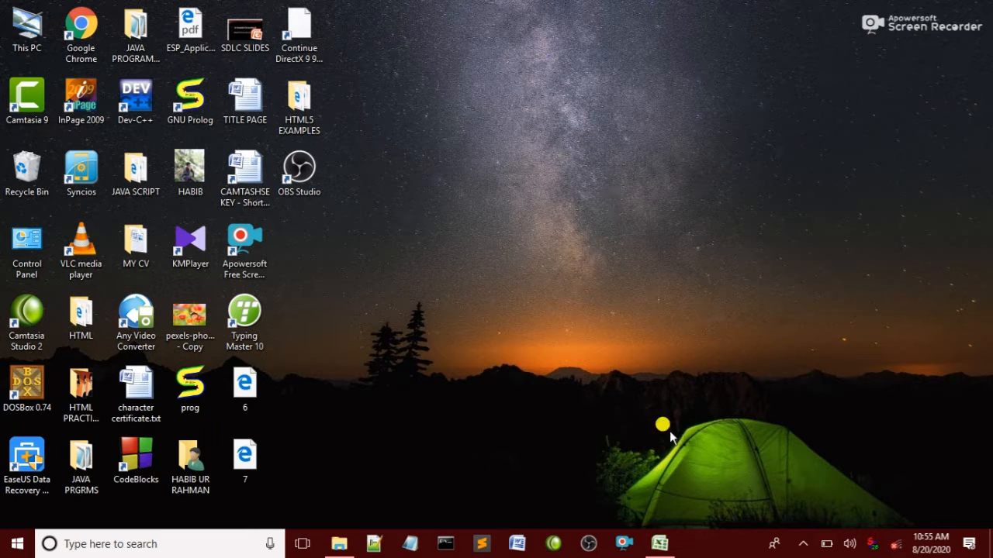
Step: Switch to the blank Excel workbook and set the sheet zoom to 190%
click(659, 544)
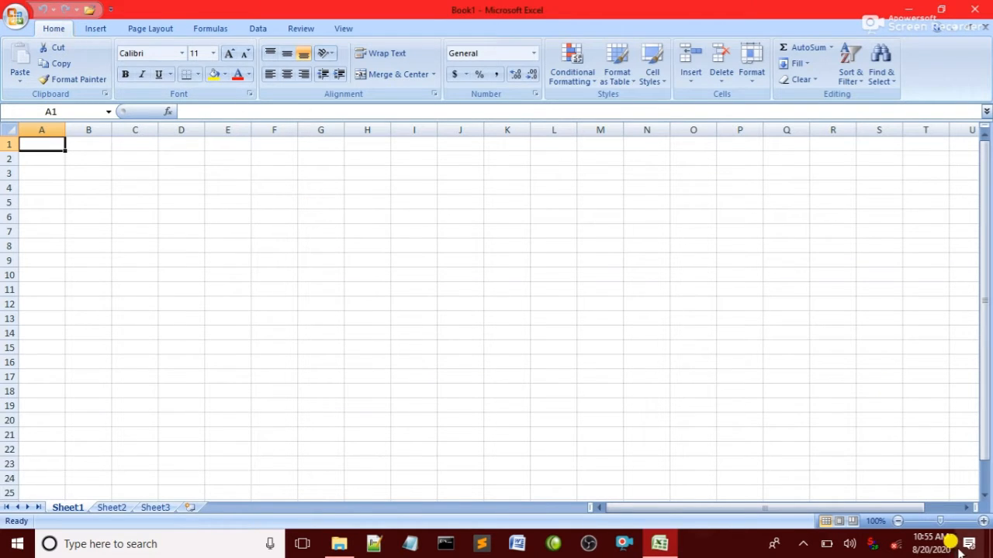
click(984, 521)
click(983, 521)
click(983, 521)
click(984, 522)
click(984, 521)
click(983, 522)
click(983, 521)
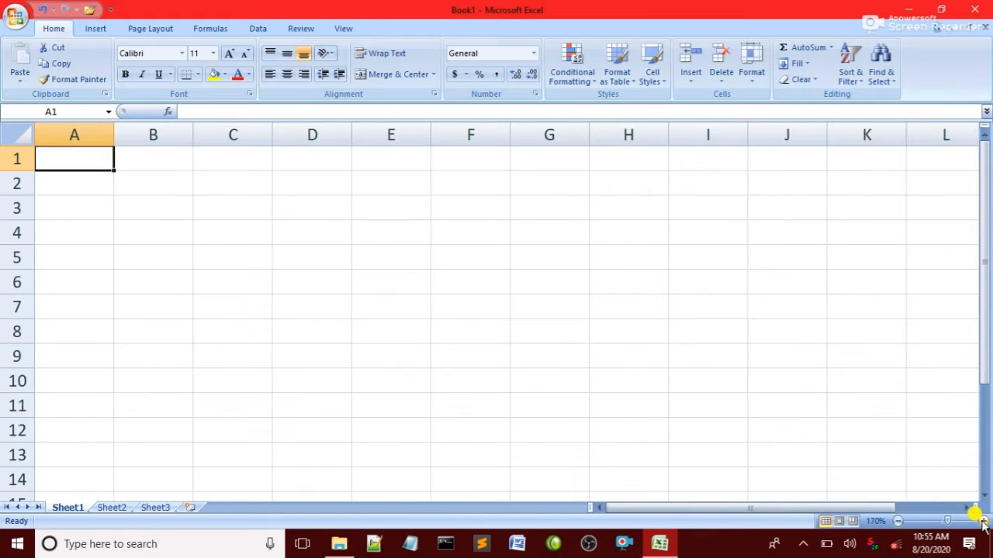
click(984, 521)
click(984, 521)
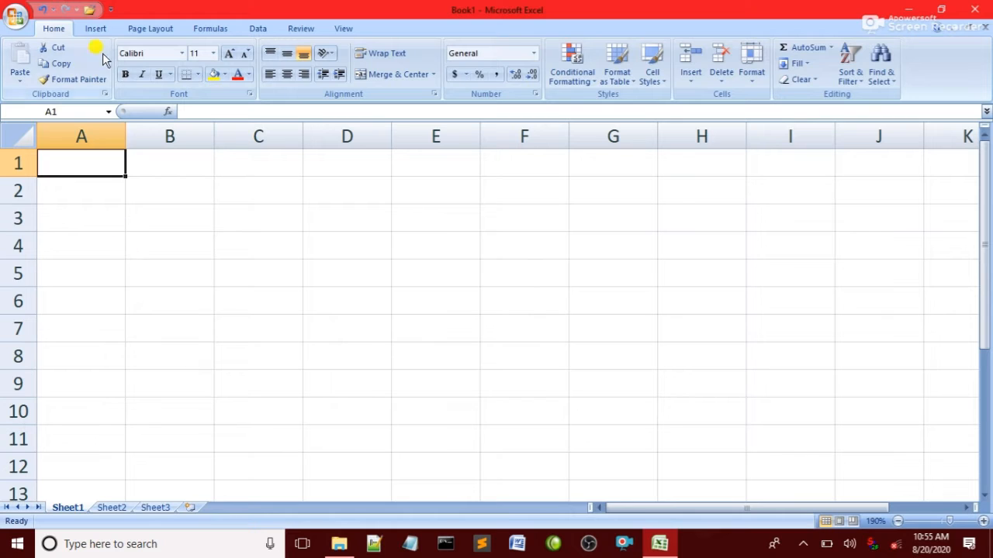
Step: Insert a table over the range A1:C7, leaving the option for existing headers off
click(95, 28)
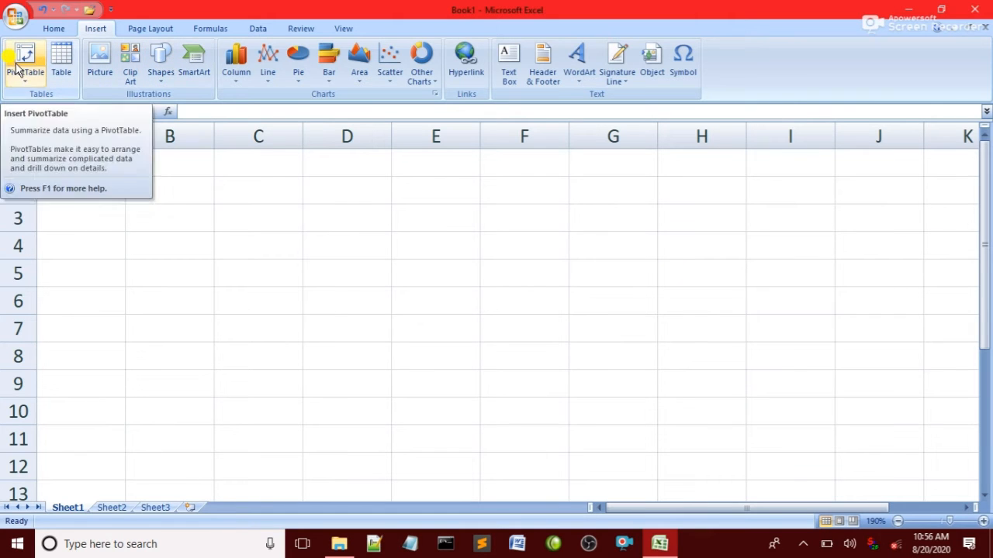
click(59, 64)
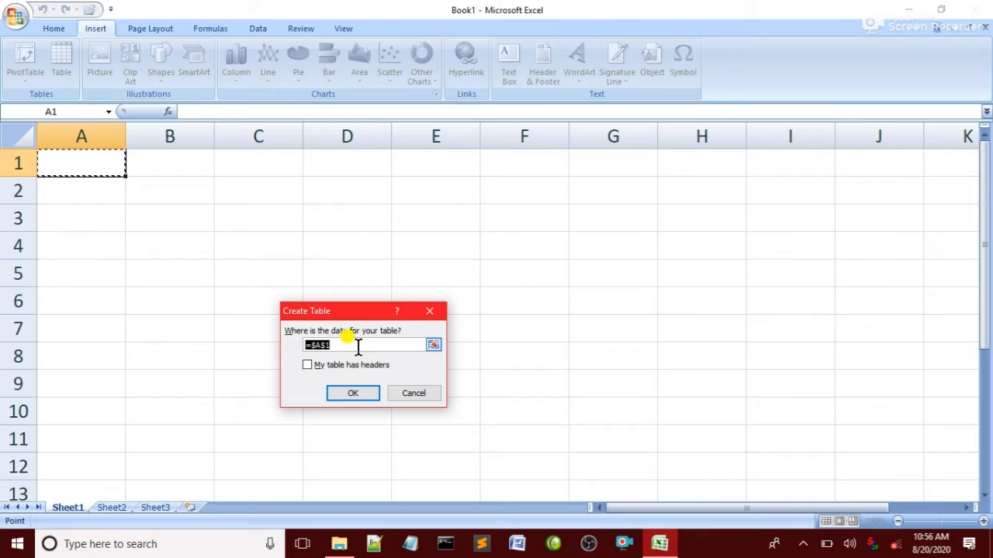
click(433, 346)
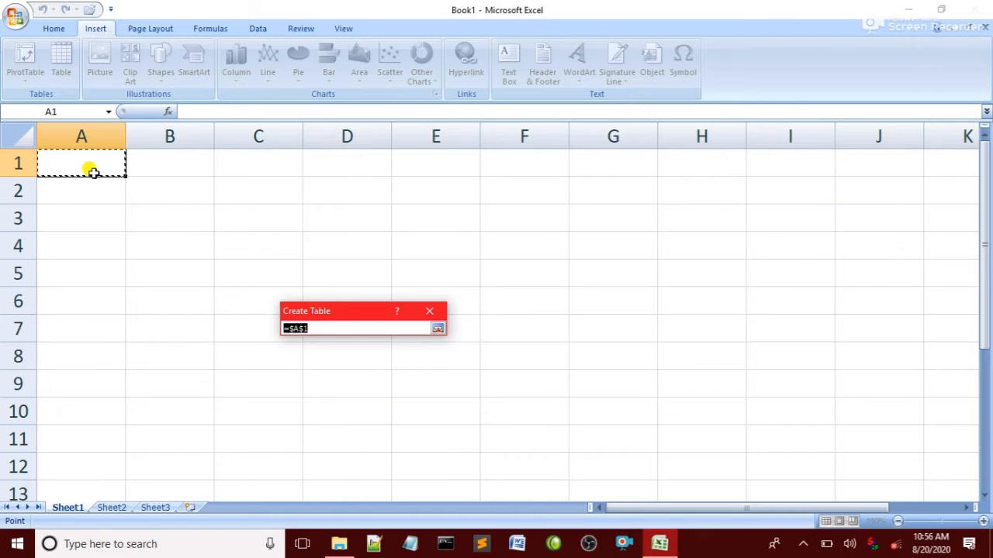
drag(90, 168, 235, 335)
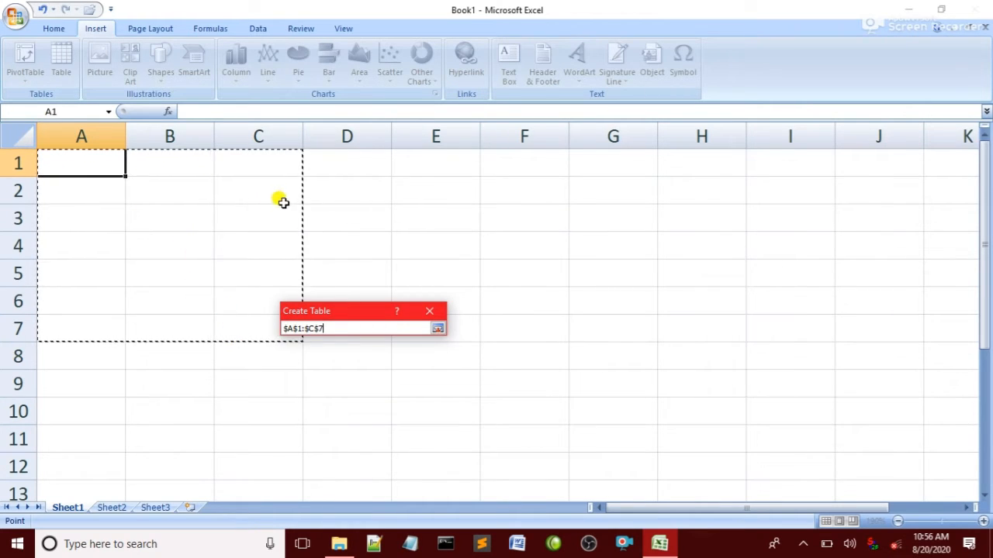
click(438, 329)
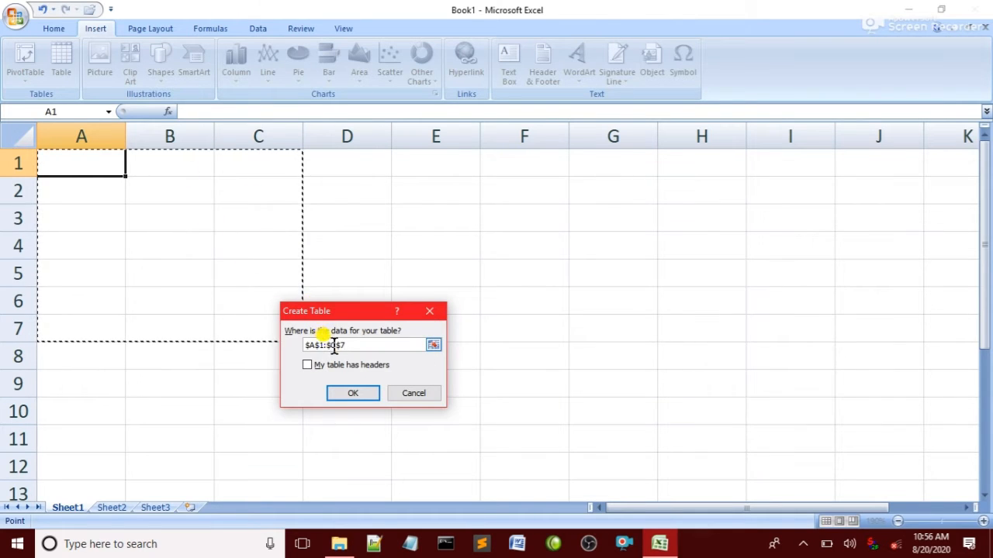
click(349, 394)
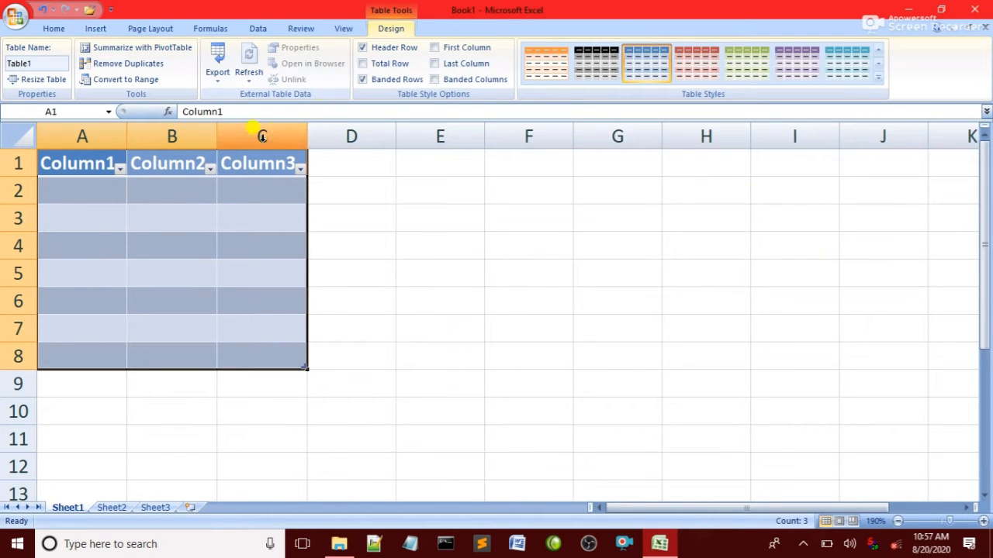
Step: Turn off the filter arrows in the table's header row
click(261, 29)
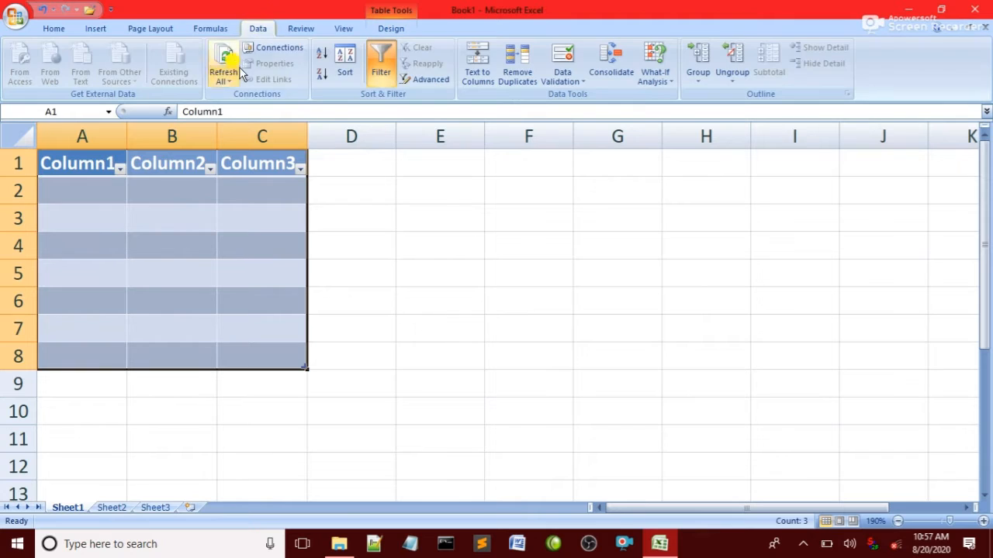
click(380, 64)
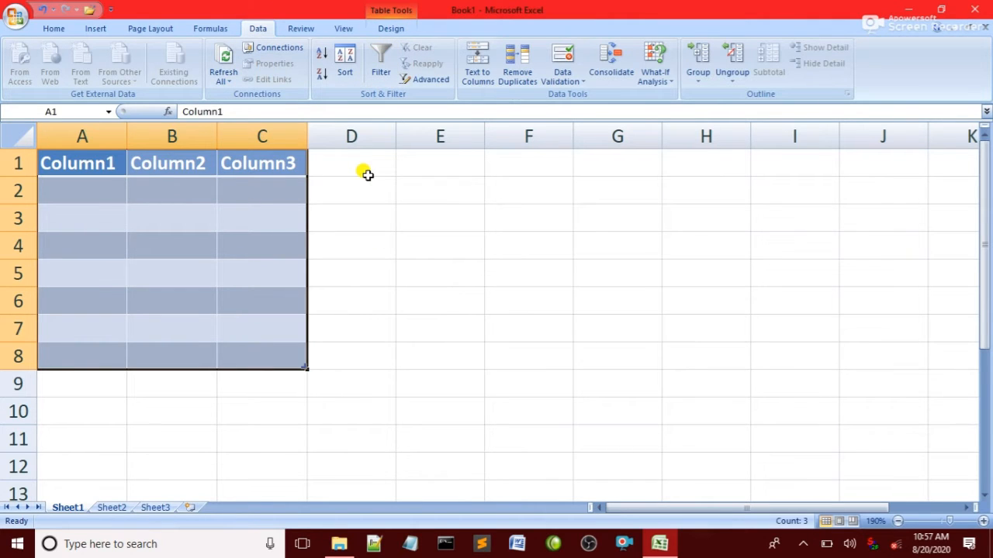
click(357, 172)
Step: Rename the three table headers in A1:C1 as name, r.no and class
click(78, 163)
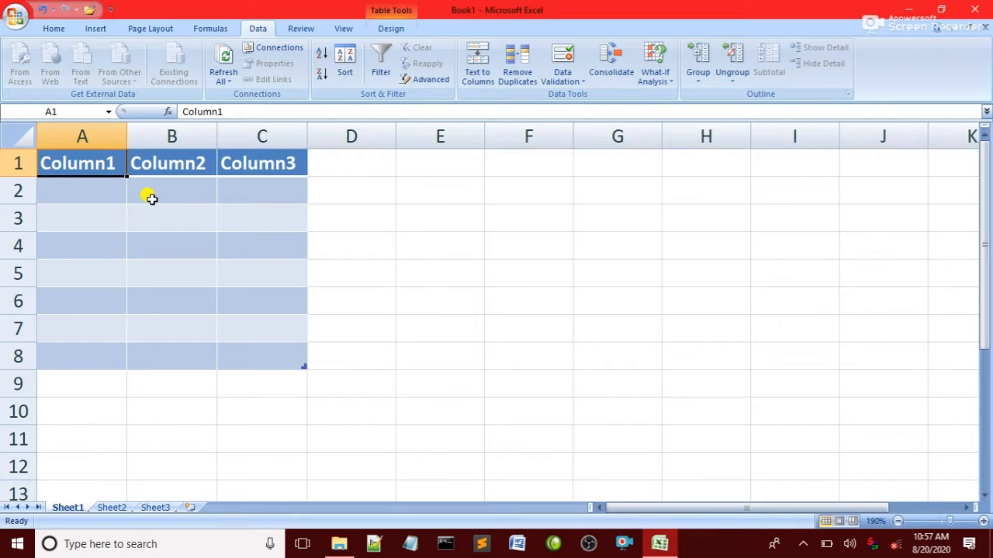
text(name)
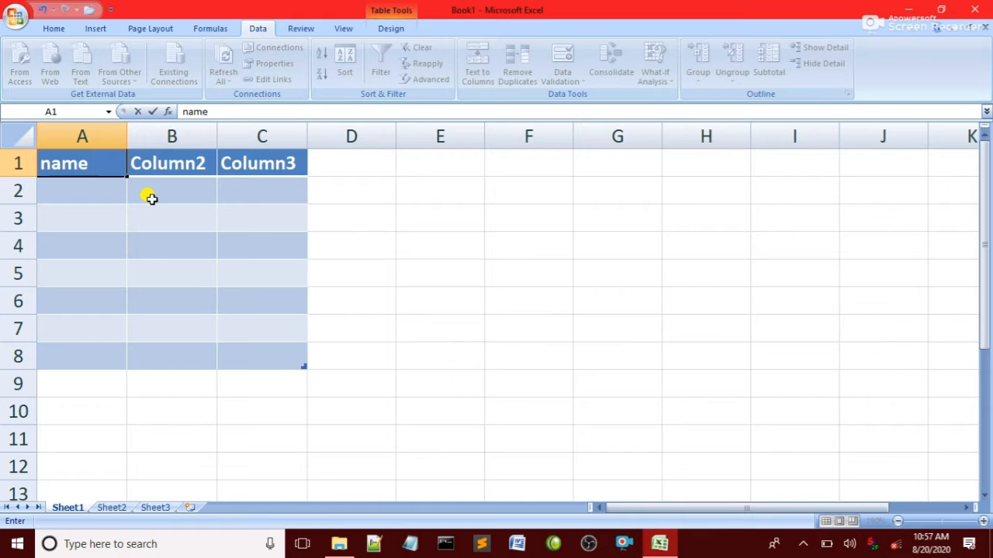
click(173, 163)
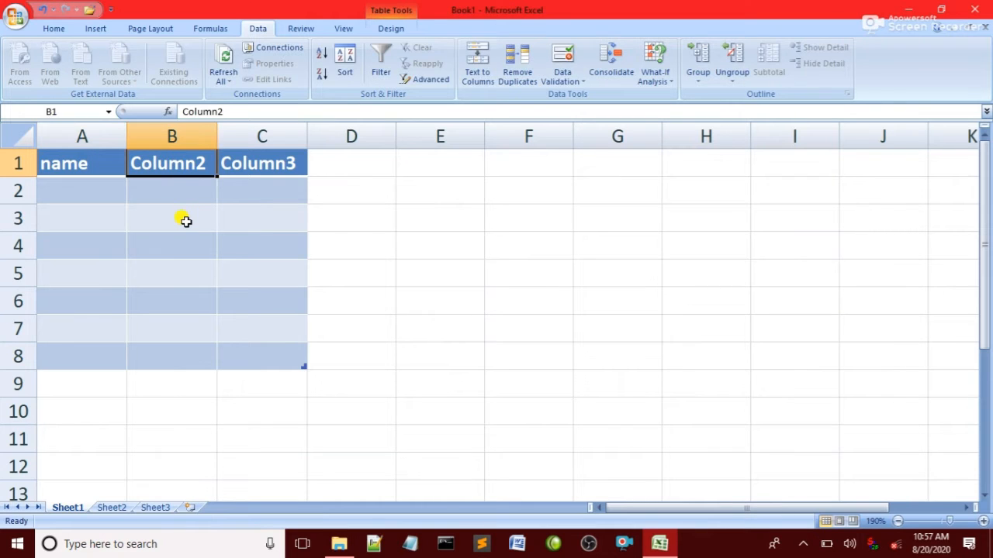
text(r.no)
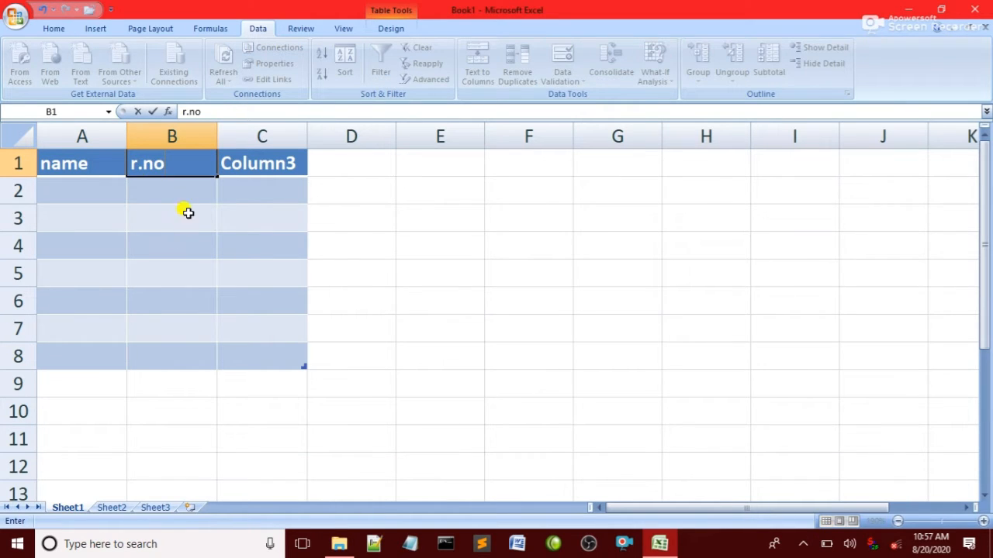
click(266, 164)
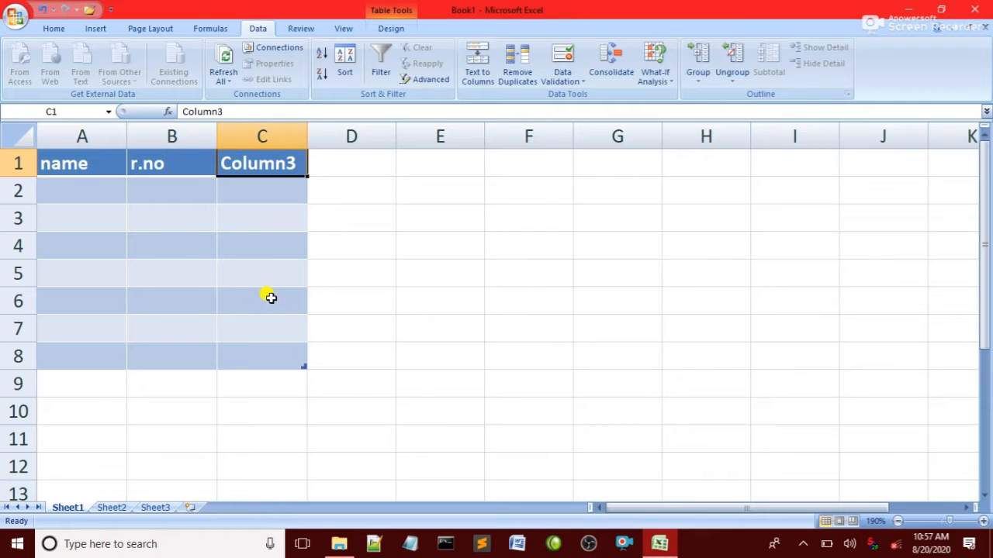
text(class)
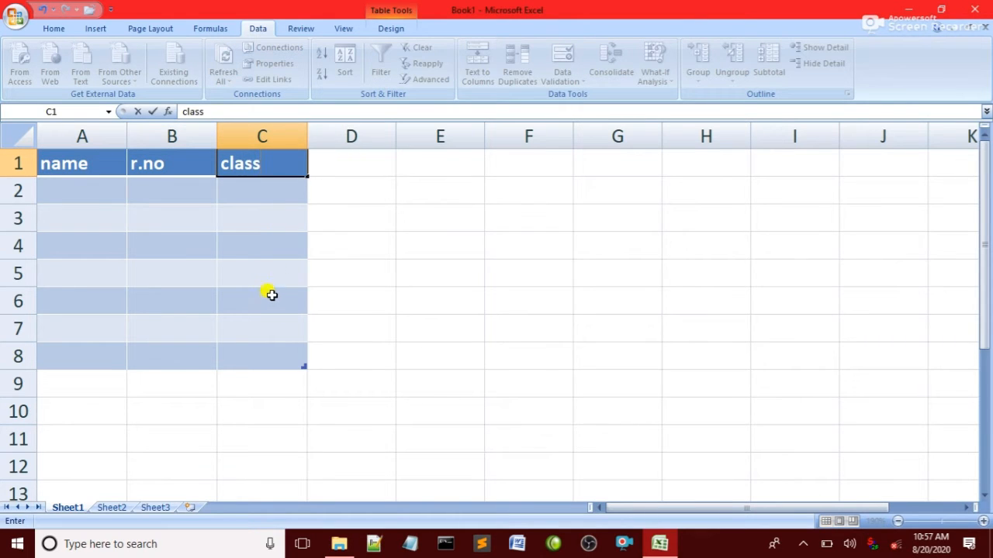
Step: Fill table row 2 with the student's first name, r.no 4 and class 10th
click(65, 188)
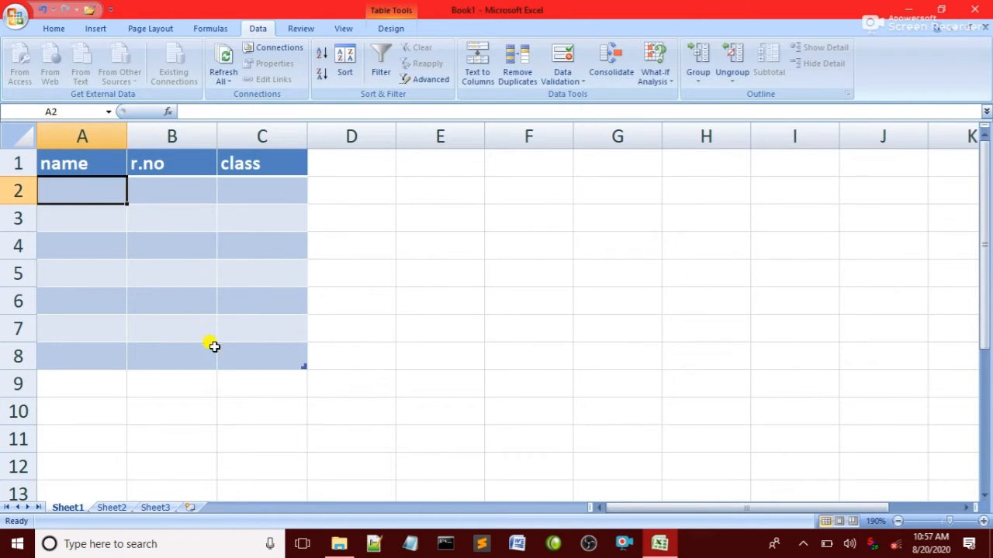
text(ali)
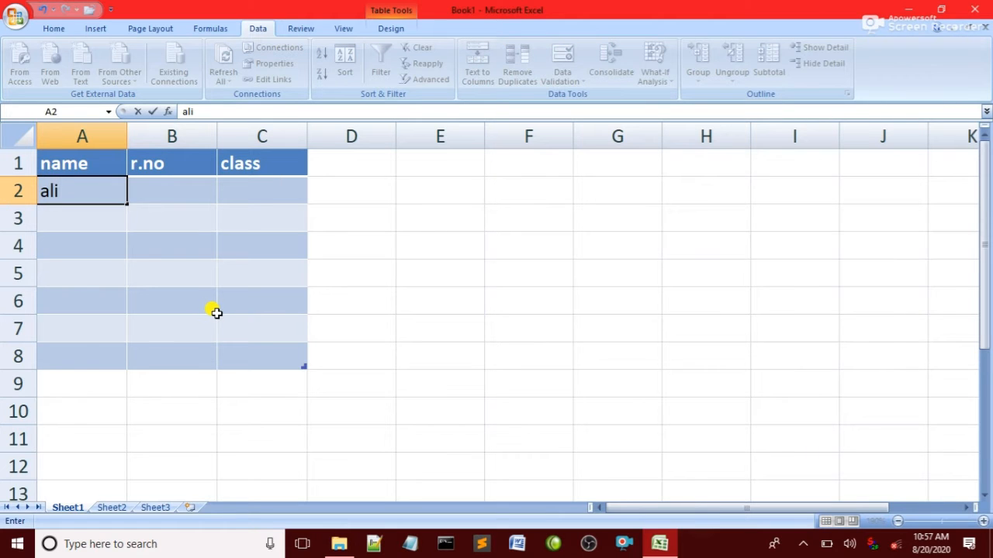
click(173, 185)
text(4)
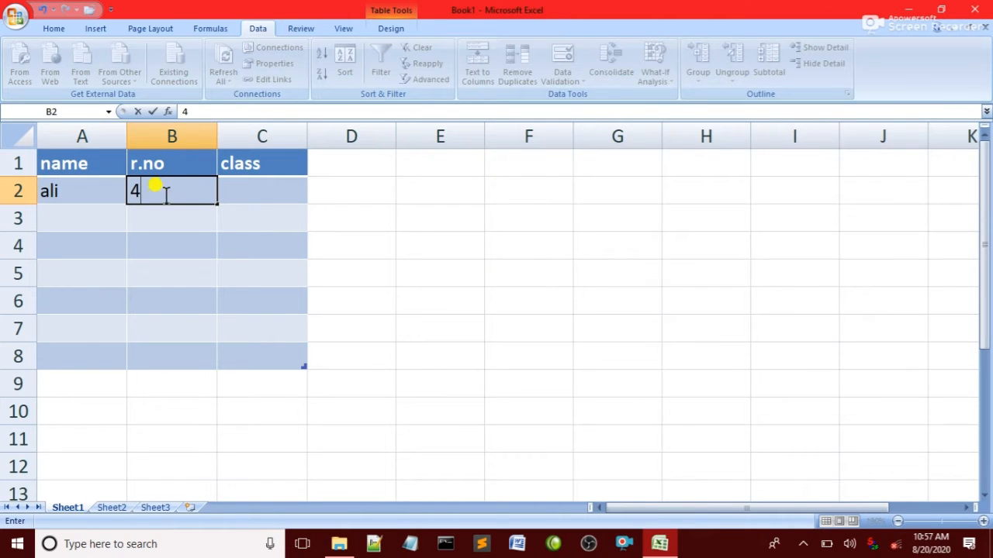
click(275, 180)
text(1)
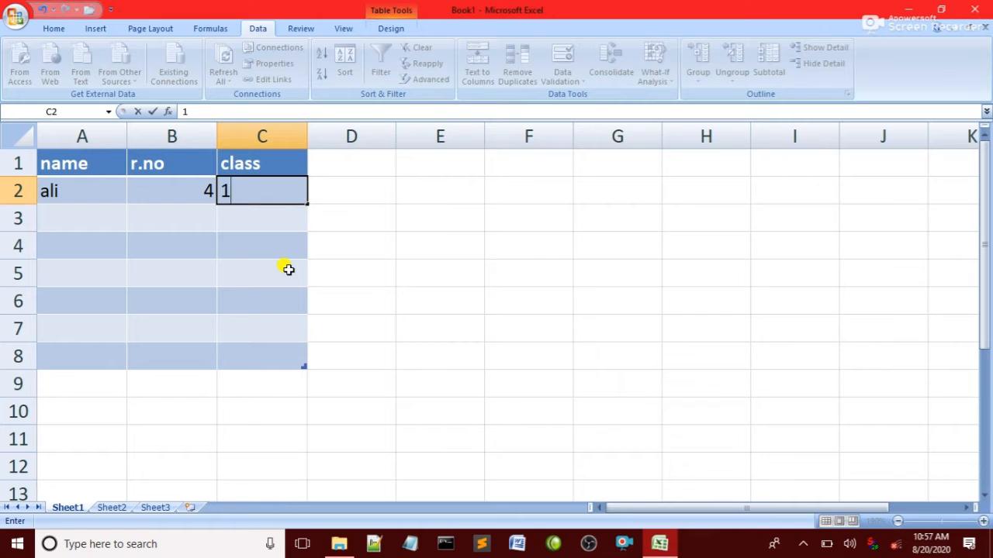
text(0th)
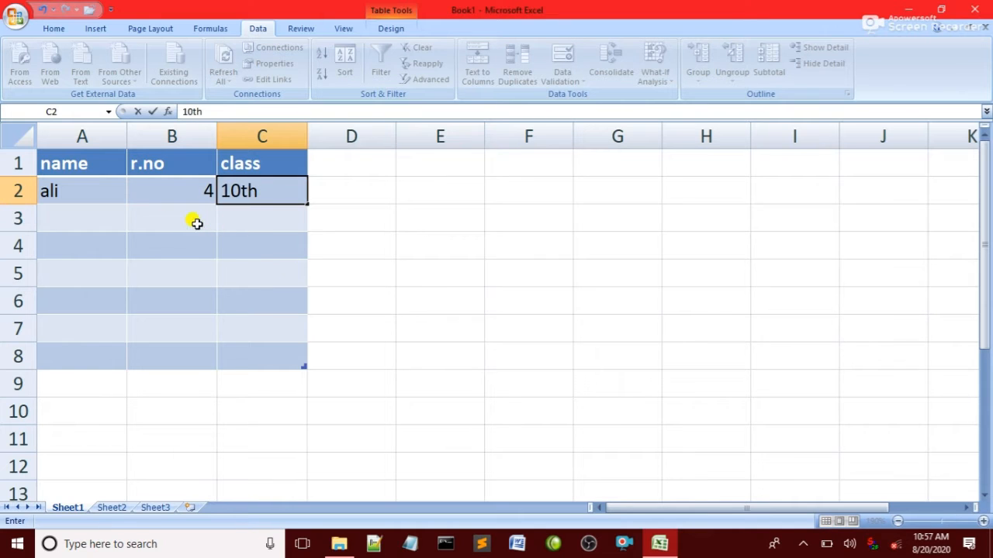
Step: Fill table row 3 with the second student's name, r.no 5 and class 9th
click(59, 221)
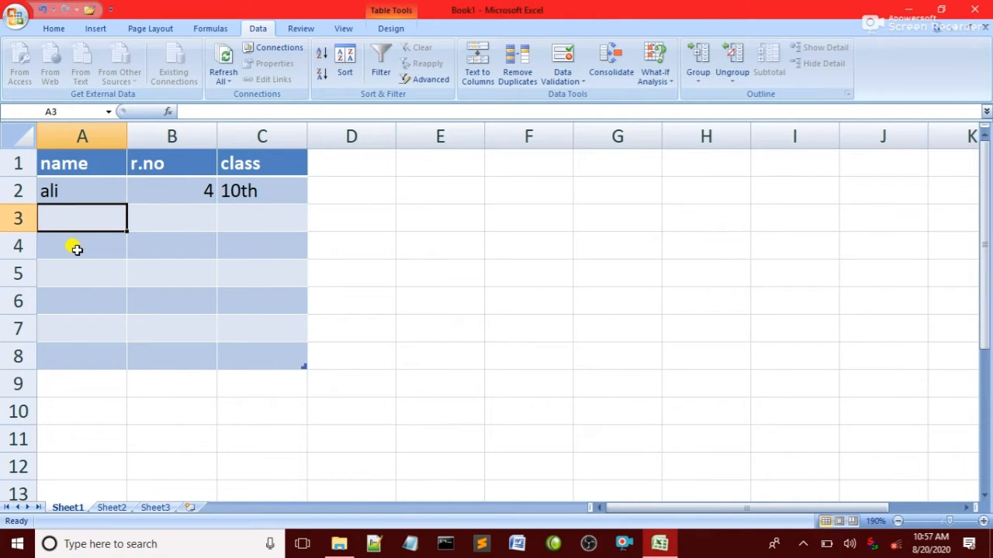
text(jawad)
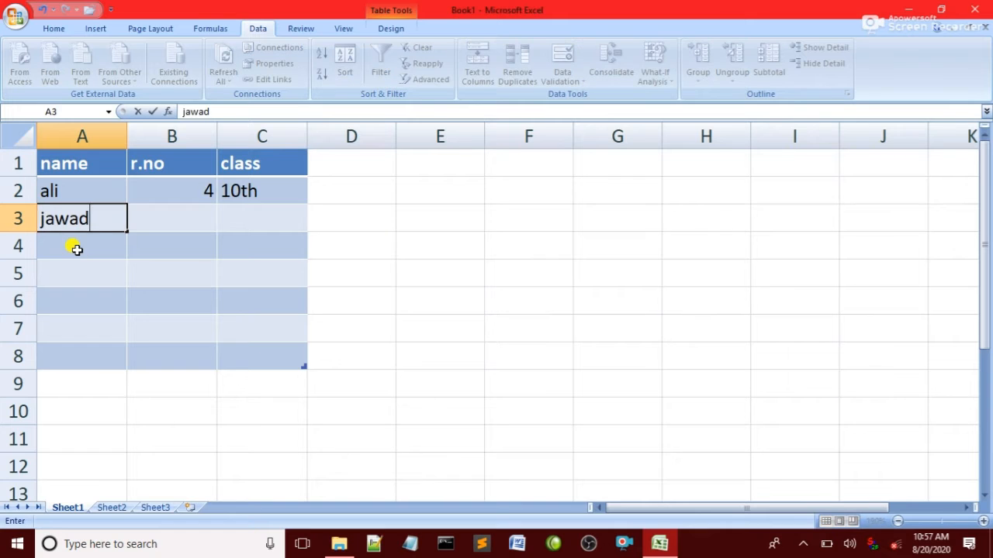
click(188, 222)
text(5)
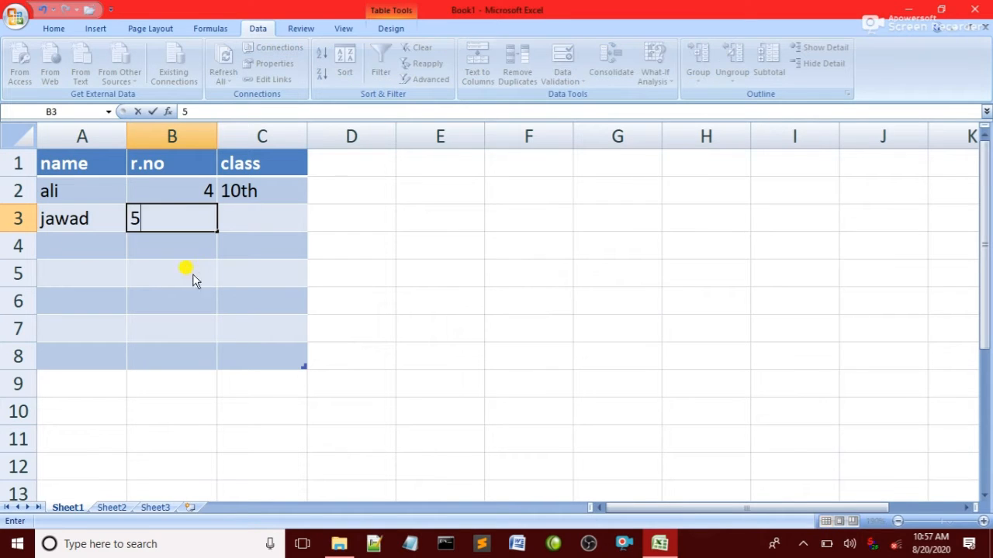
click(260, 228)
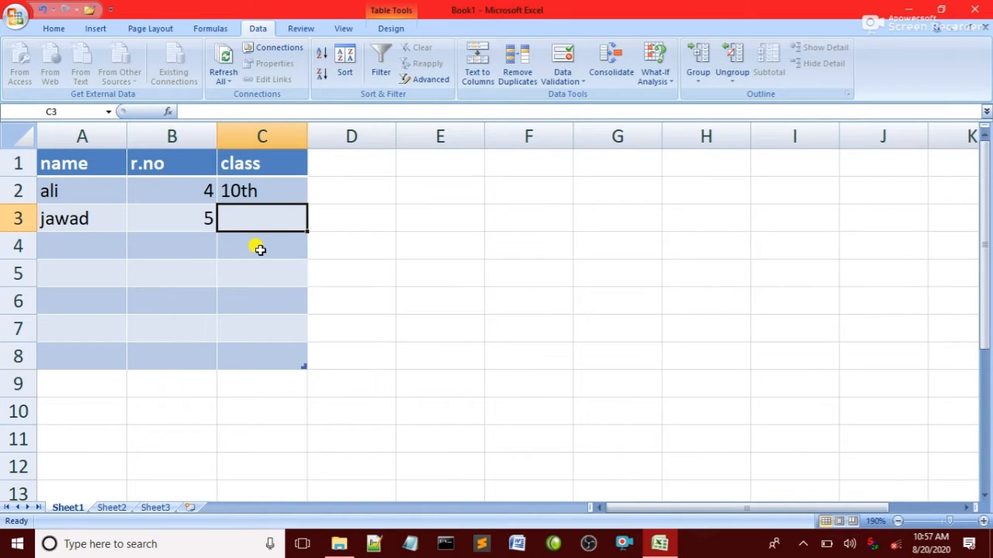
text(9h)
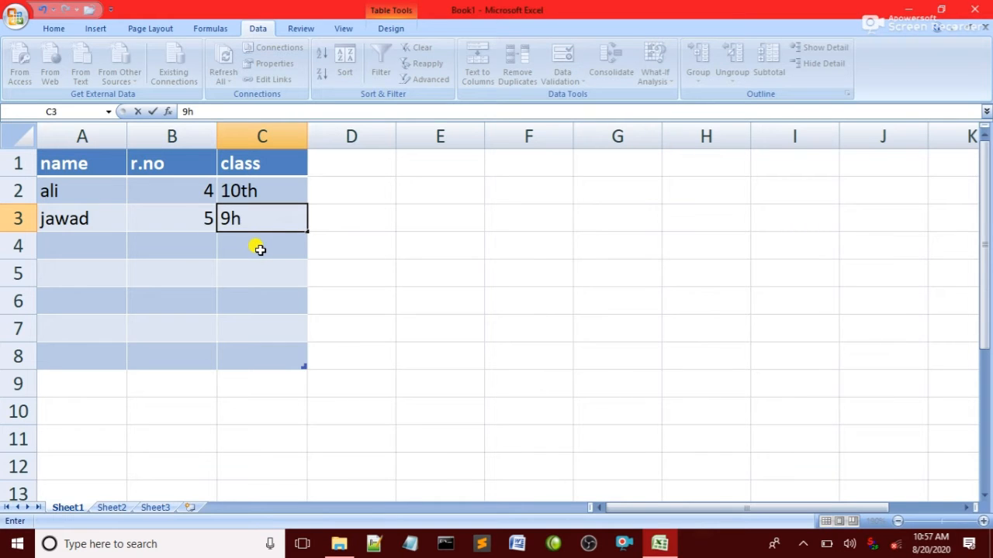
text(h)
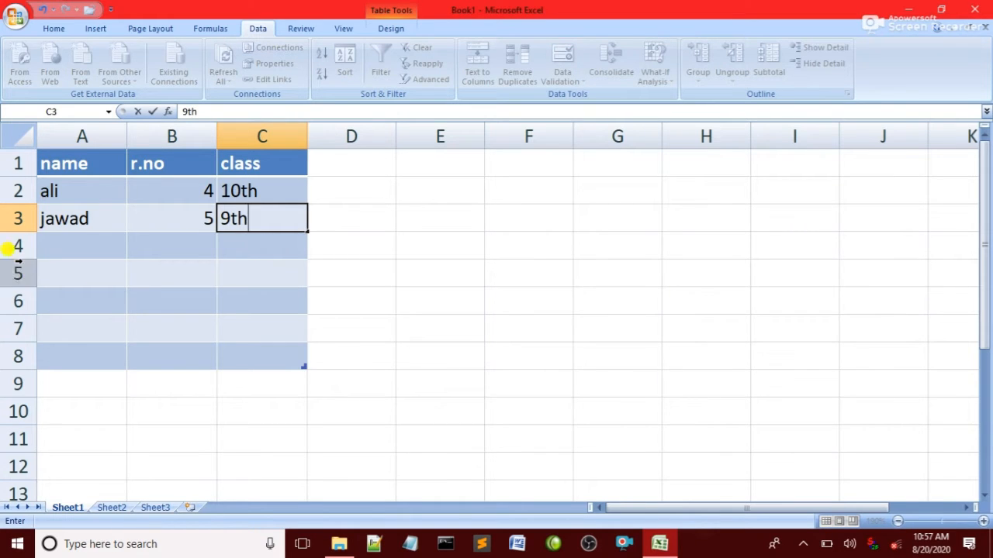
Step: Fill table row 4 with the third student's name, r.no 7 and class 1st
click(85, 247)
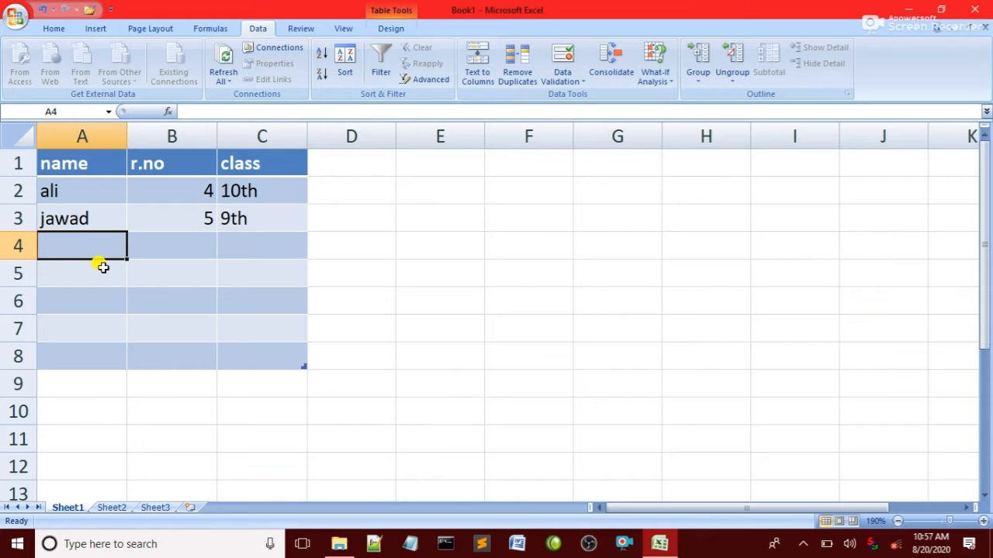
text(khan)
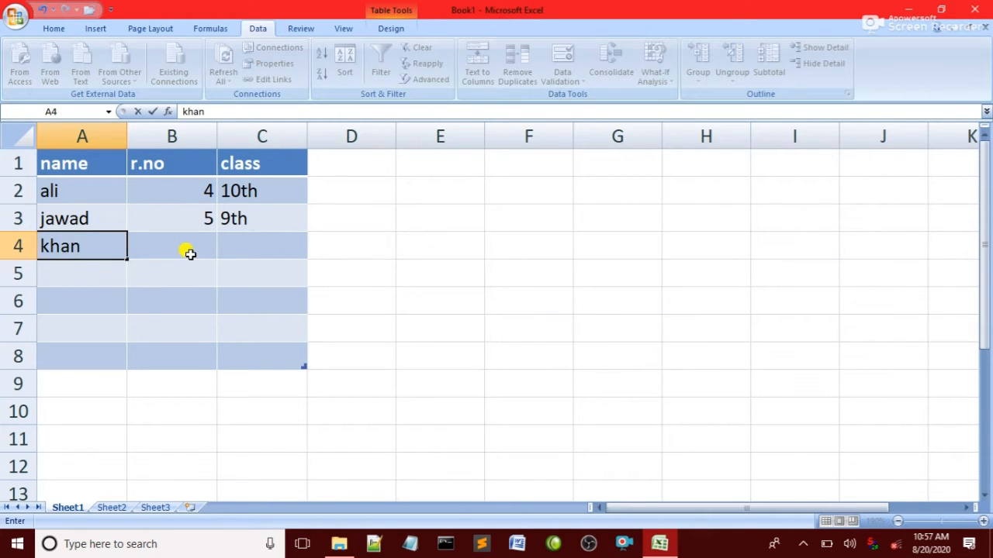
click(188, 250)
text(7)
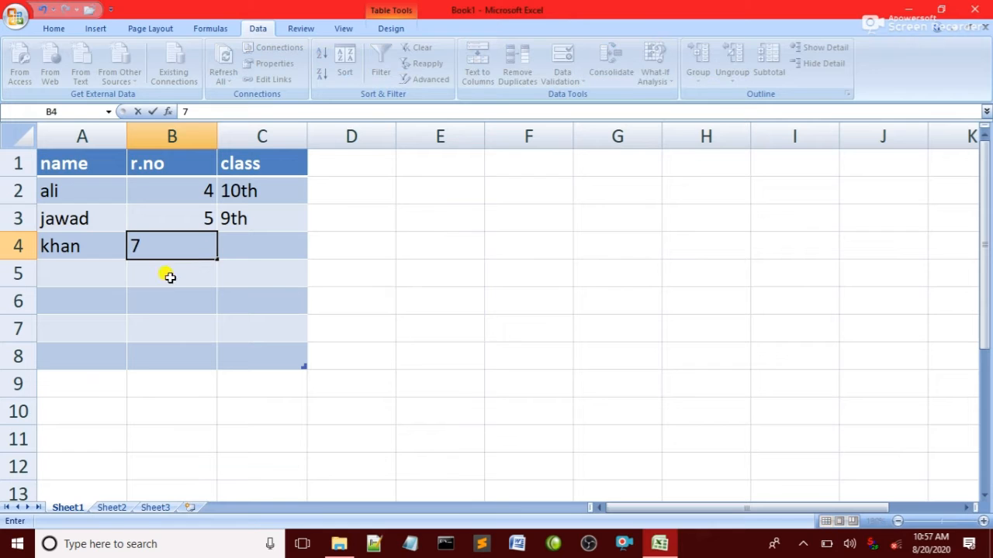
click(270, 242)
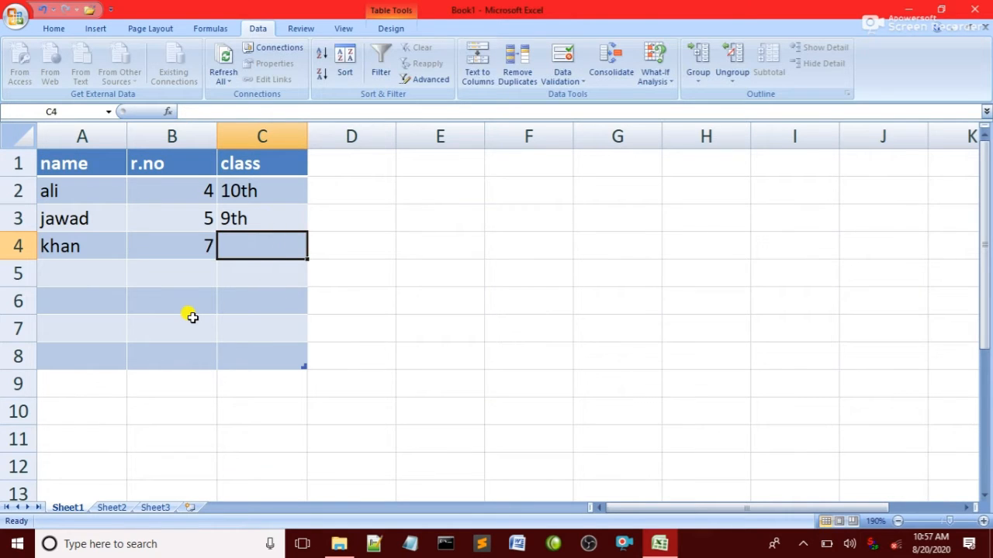
text(1)
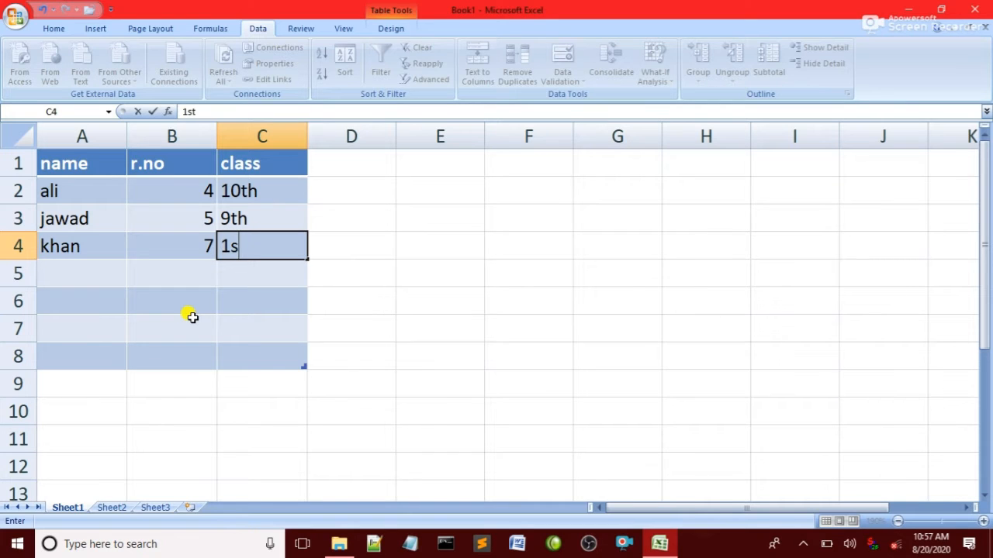
text(st)
Step: Fill table row 5 with the fourth student's name, r.no 10 and class 2nd
click(59, 278)
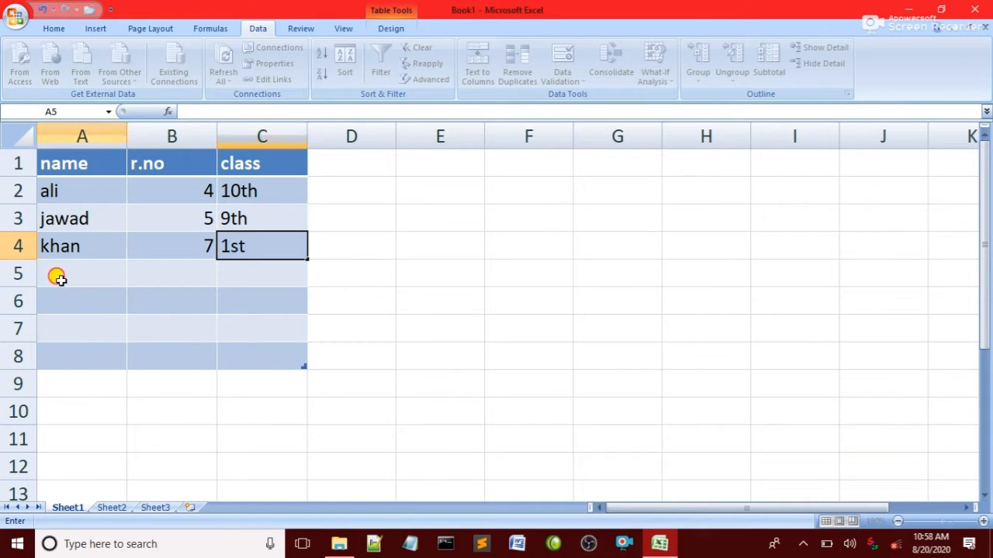
text(sohaiu)
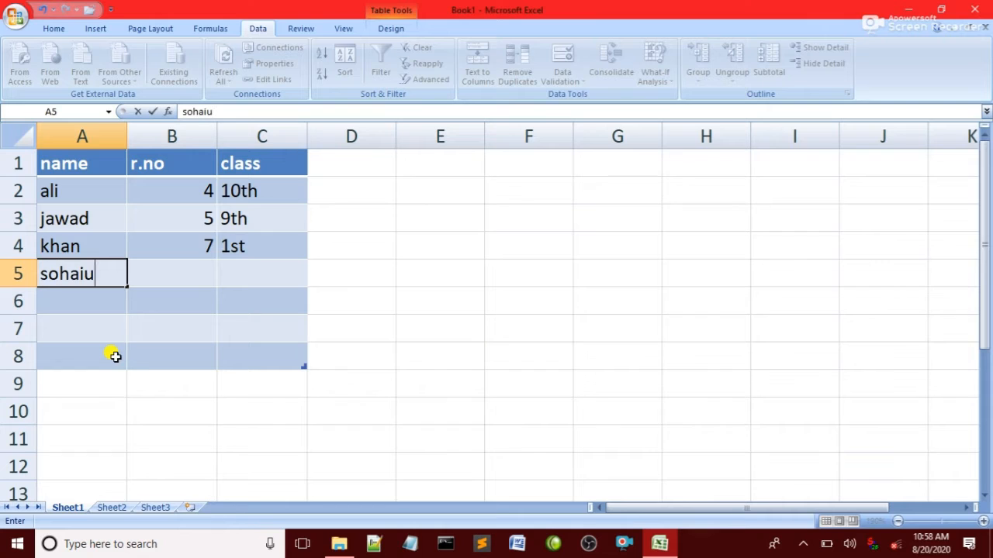
key(BackSpace)
text(l)
click(166, 265)
text(7)
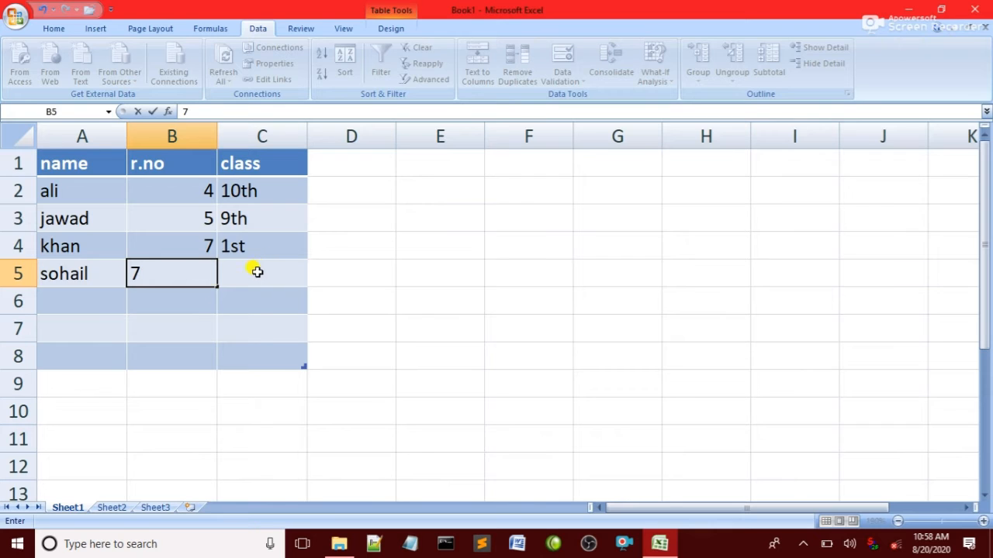
text(710)
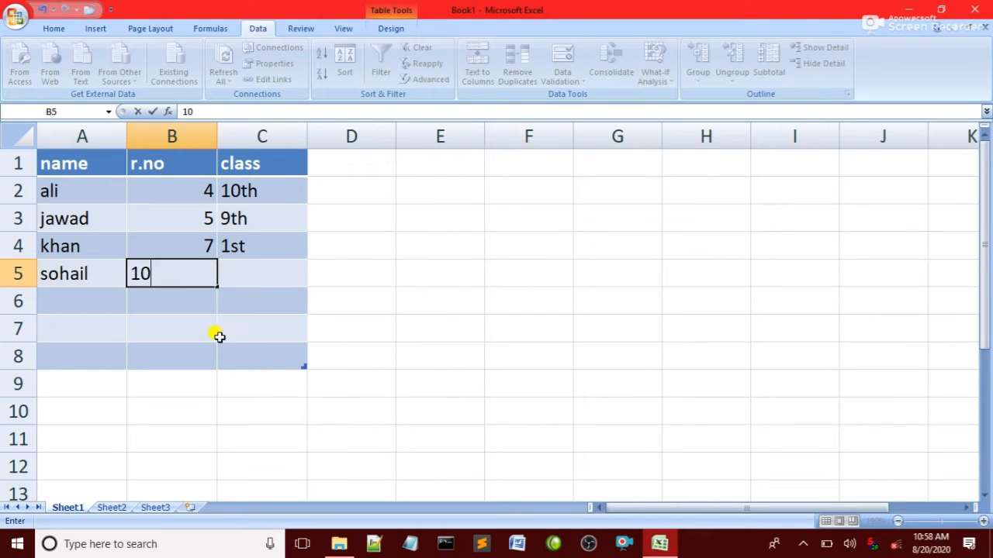
key(Tab)
text(2nd)
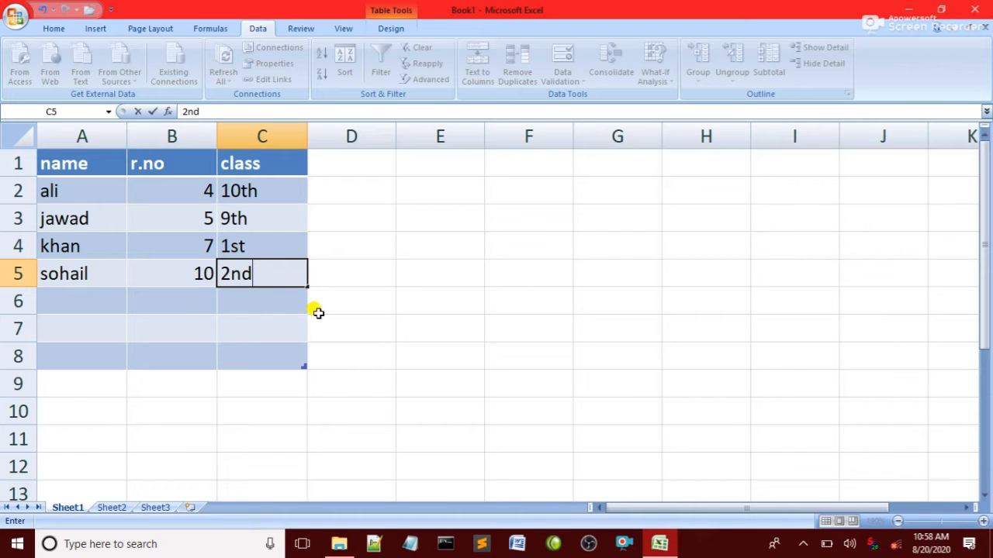
click(329, 247)
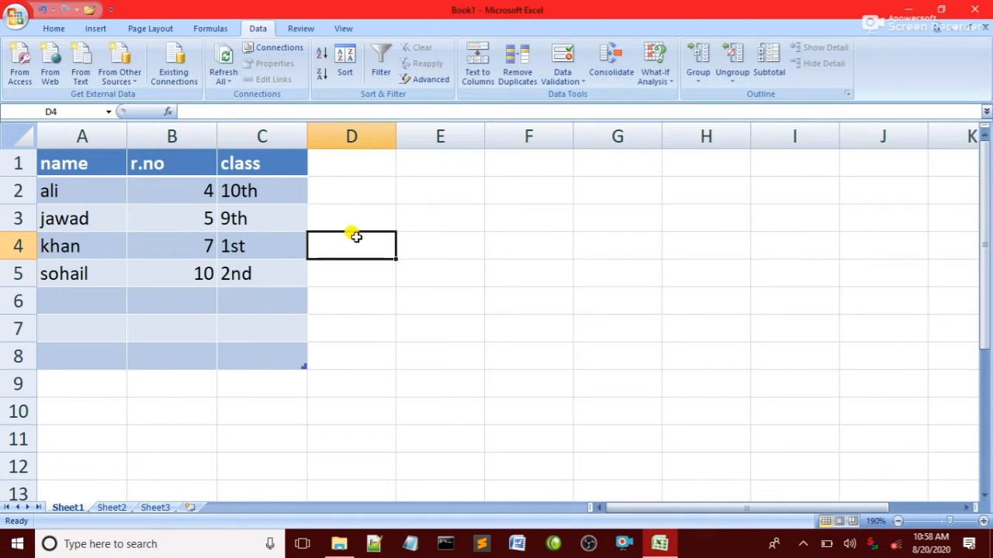
Step: Clear the contents of cells A2:D10, leaving the table headers in place
click(95, 28)
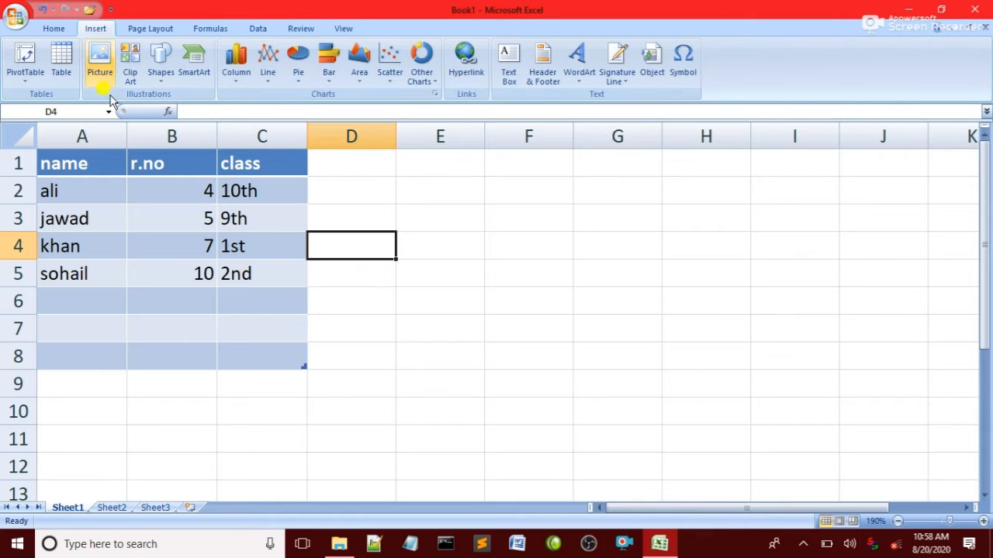
drag(358, 192, 81, 407)
key(Delete)
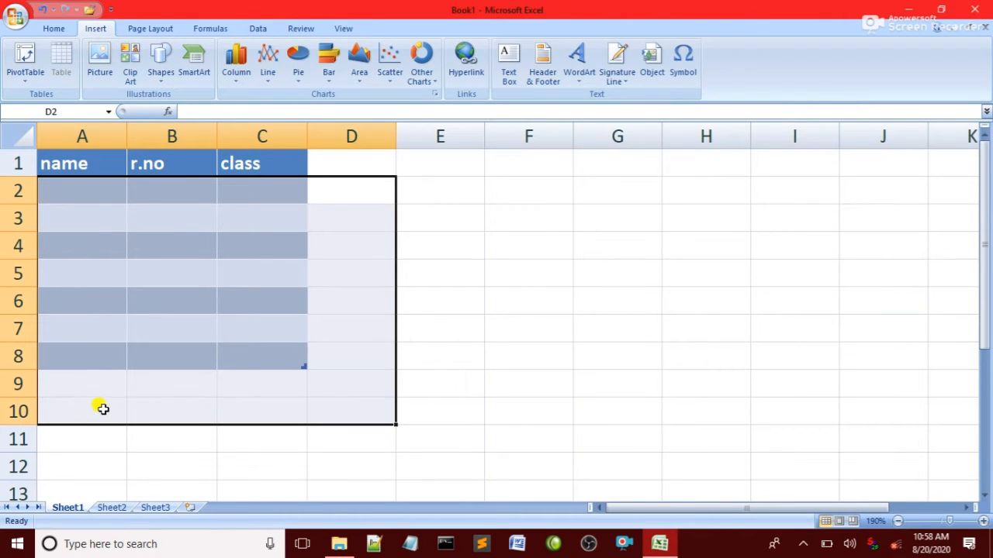
click(543, 292)
right_click(194, 217)
key(Escape)
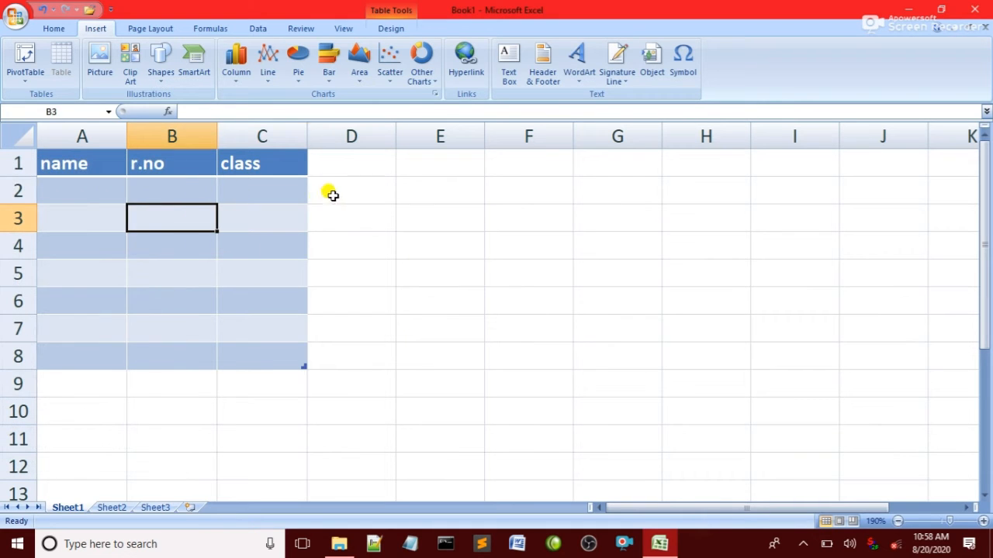
drag(334, 193, 205, 316)
Step: Undo the clearing, all student entries, the header names and the table creation back to a blank Sheet1
key(ctrl+z)
key(ctrl+z)
key(ctrl+z)
key(ctrl+z)
key(ctrl+z)
key(ctrl+z)
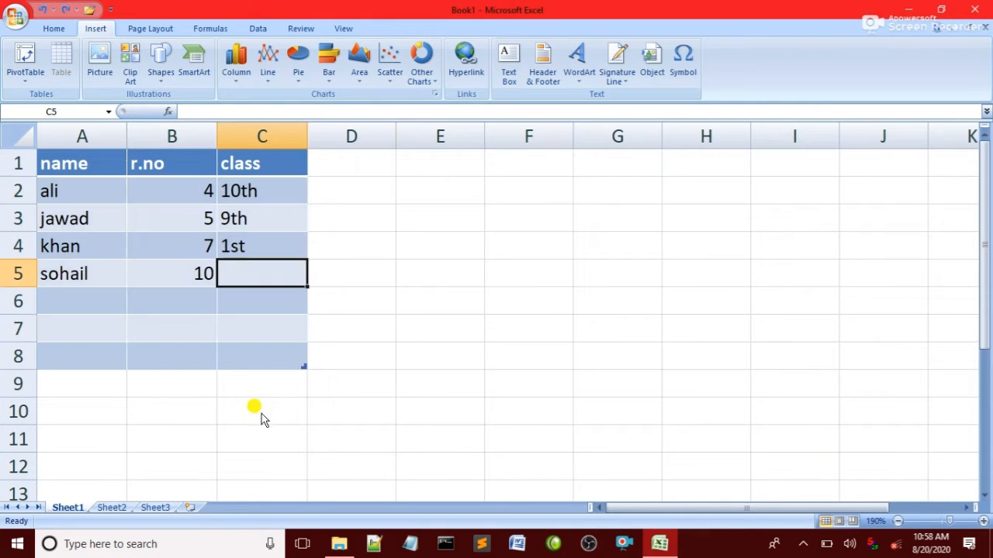
key(ctrl+z)
key(ctrl+z)
key(ctrl+z)
key(ctrl+z)
key(ctrl+z)
key(ctrl+z)
key(ctrl+z)
key(ctrl+z)
key(ctrl+z)
key(ctrl+z)
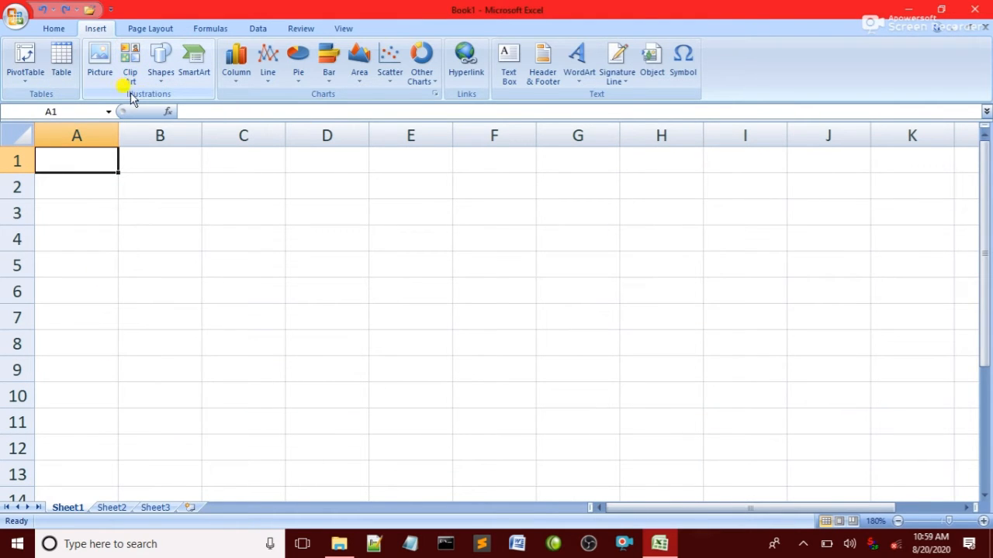
Step: Insert the butterfly picture pexels-photo-462118 - Copy from the MY PICTURES folder on drive E into Sheet1
click(93, 75)
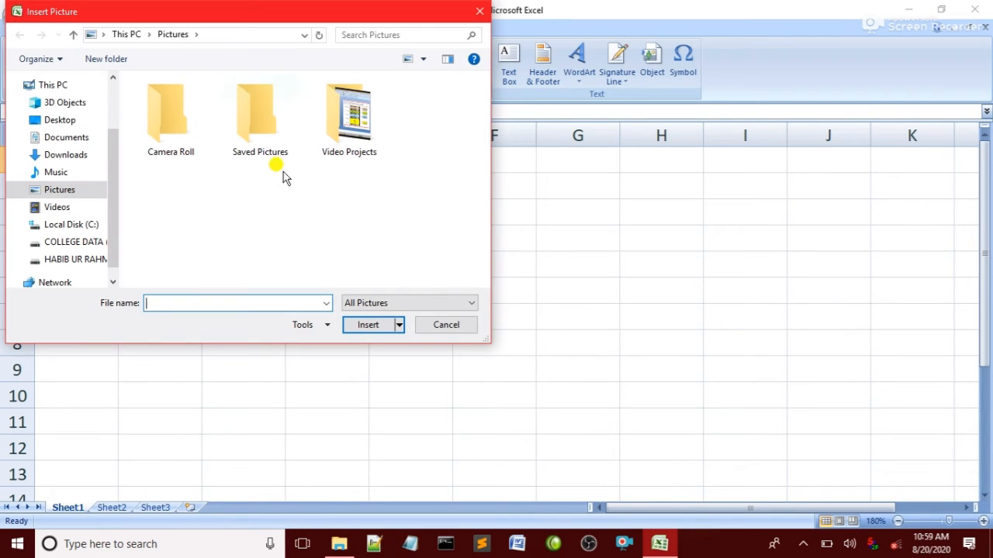
click(73, 261)
scroll(244, 225, down, 5)
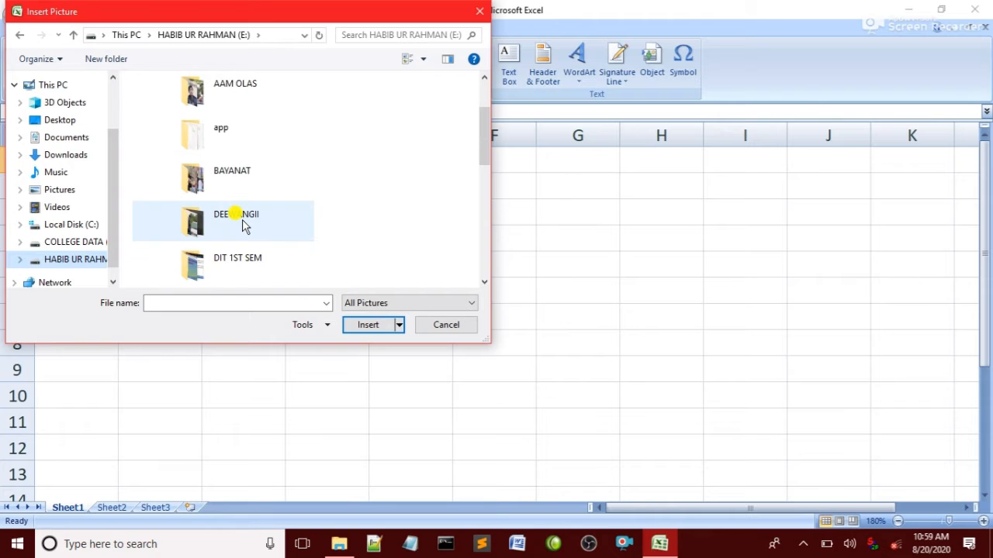
scroll(242, 224, down, 3)
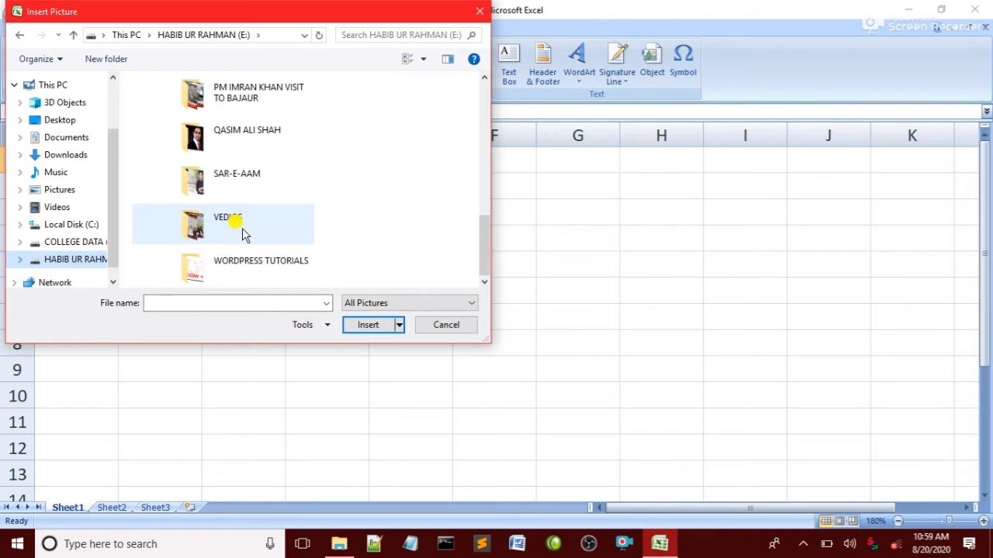
click(67, 242)
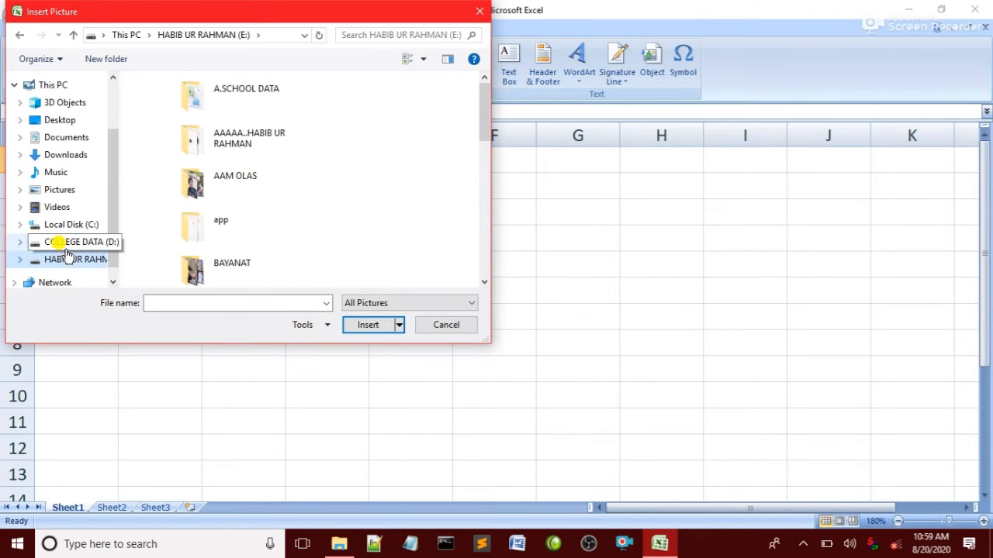
scroll(279, 211, down, 5)
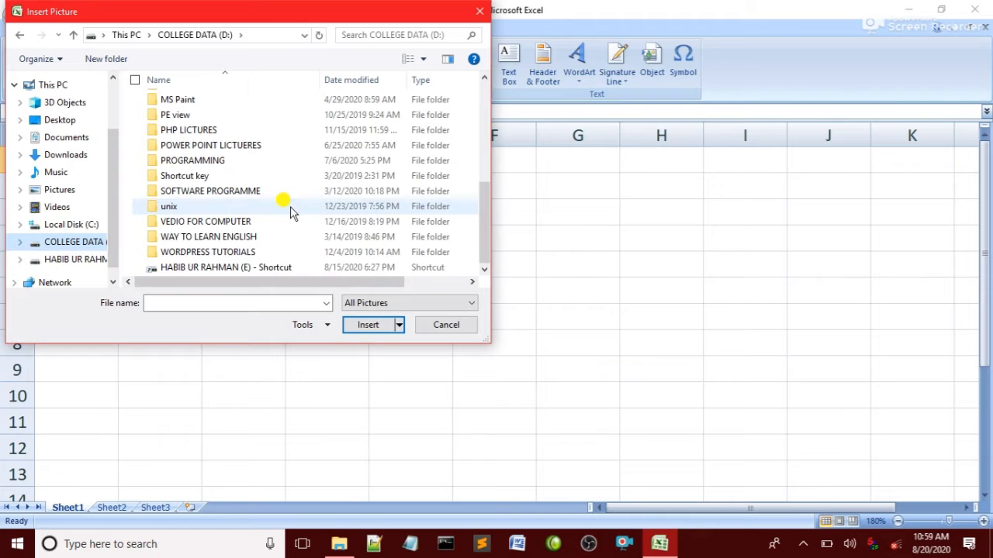
click(87, 259)
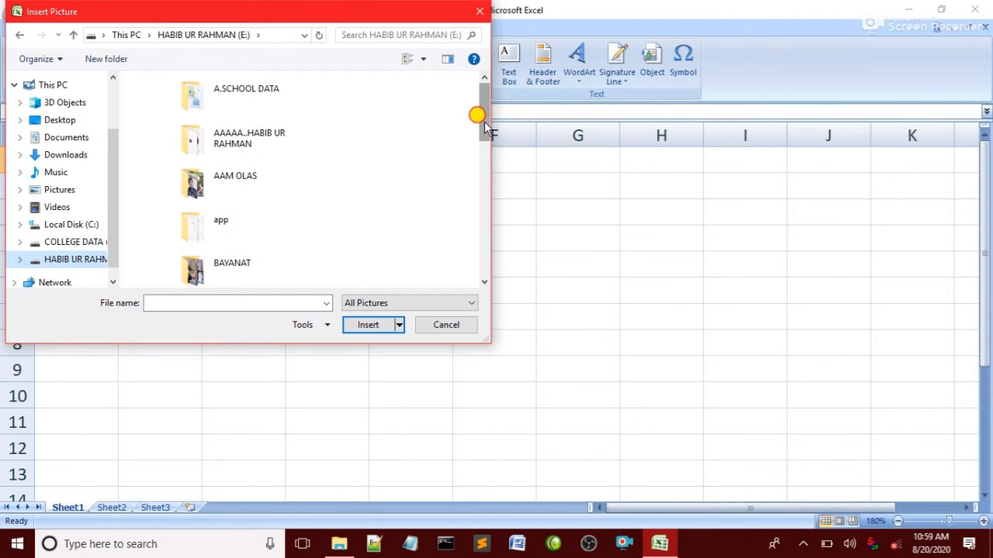
drag(484, 121, 486, 201)
double_click(225, 233)
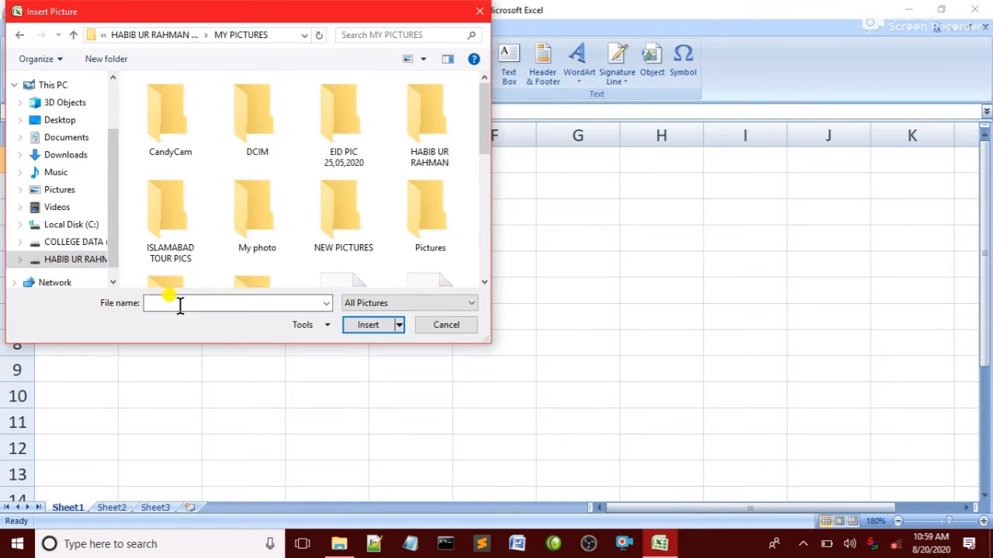
scroll(298, 171, down, 5)
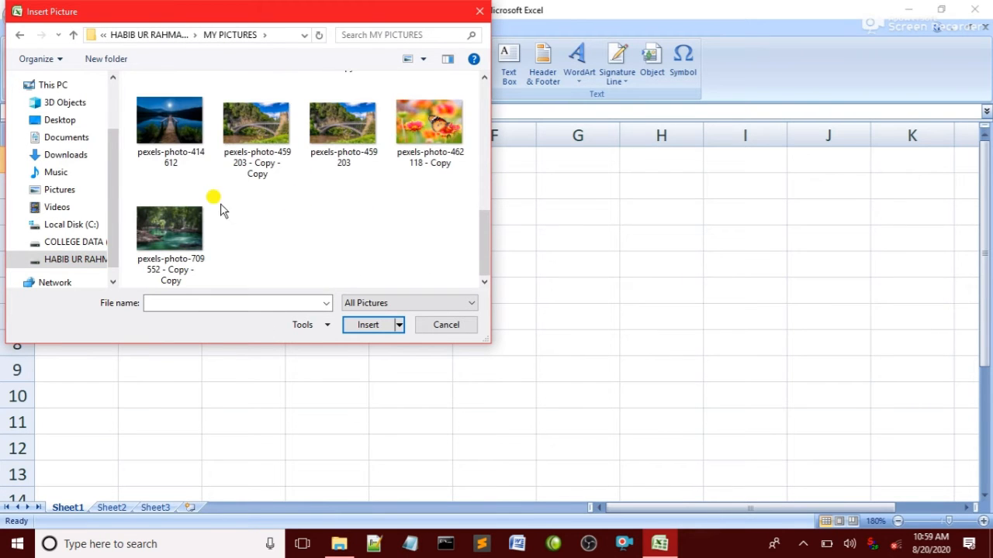
double_click(429, 127)
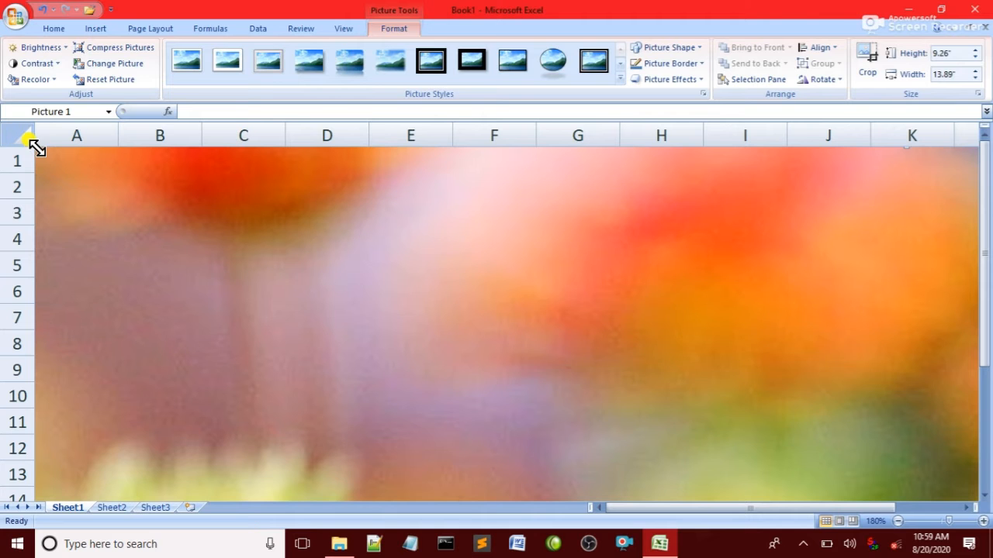
Step: Shrink the butterfly picture proportionally to about 4.38" high by 6.57" wide and move it near cell B1
drag(37, 152, 765, 299)
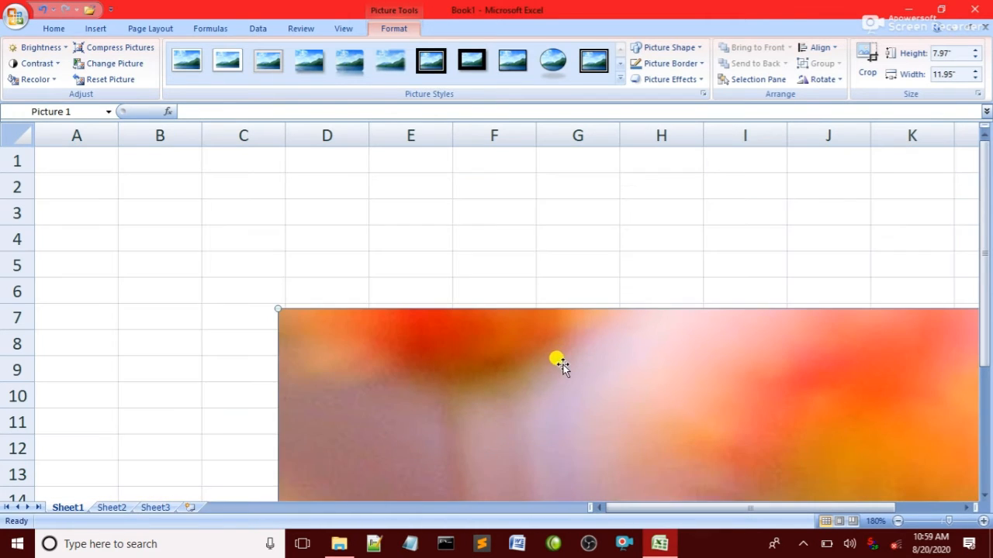
drag(558, 362, 40, 162)
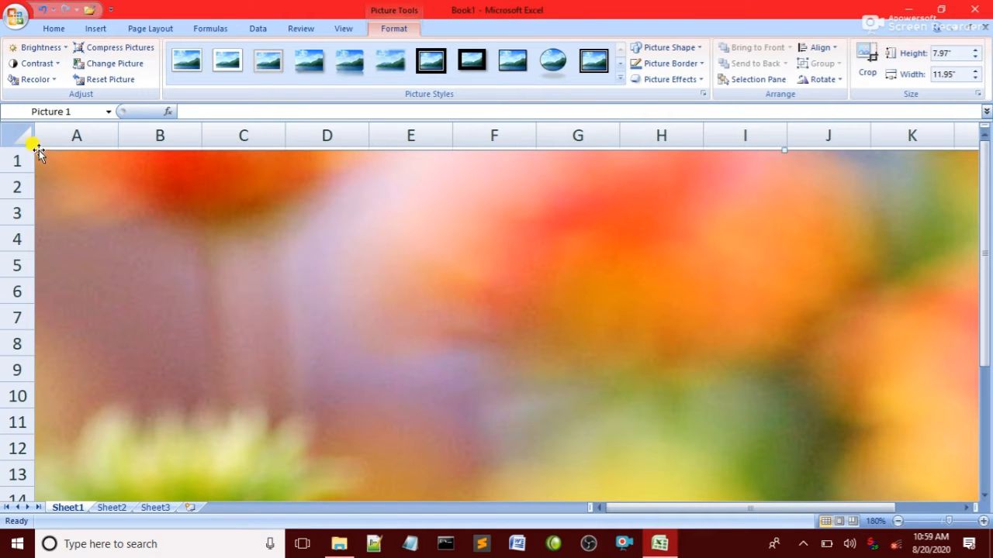
drag(31, 147, 674, 317)
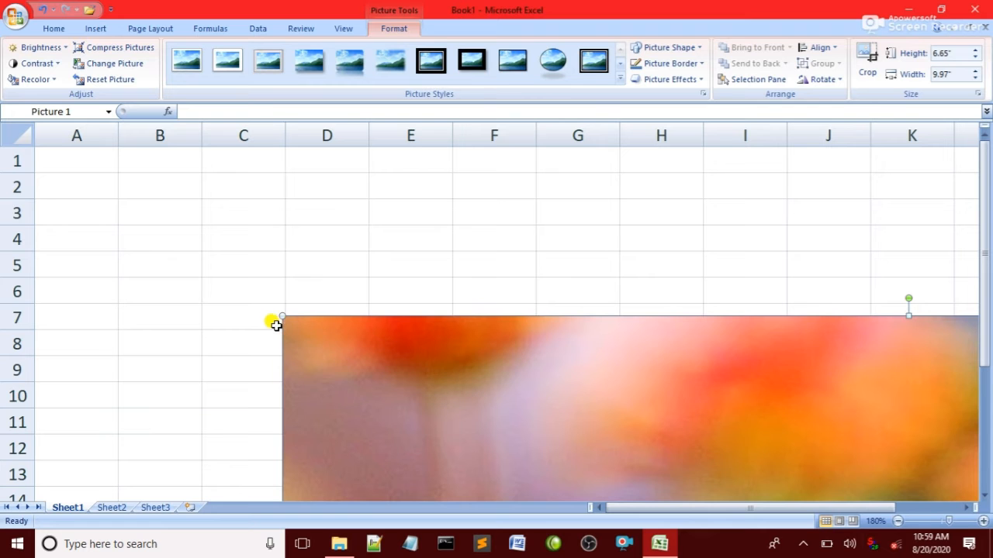
drag(277, 318, 377, 215)
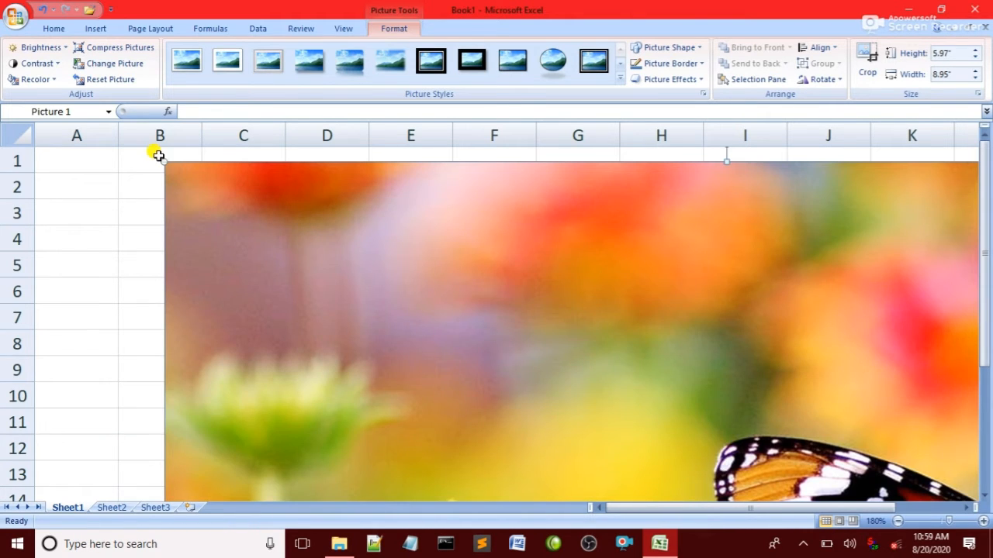
drag(166, 161, 605, 352)
drag(625, 414, 307, 191)
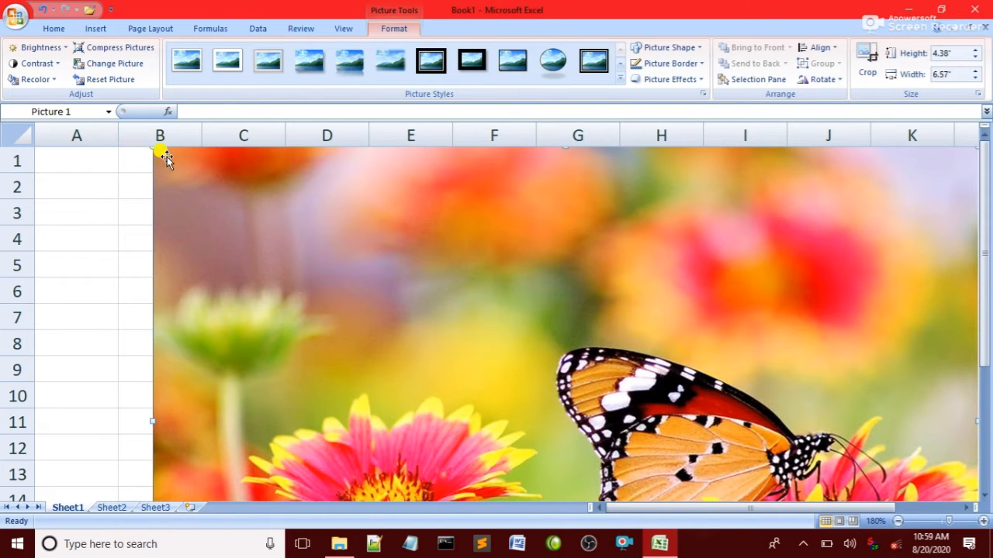
Step: Reduce the butterfly picture to about 1.15" high by 1.72" wide and place it over cells E4:G9
drag(170, 166, 146, 215)
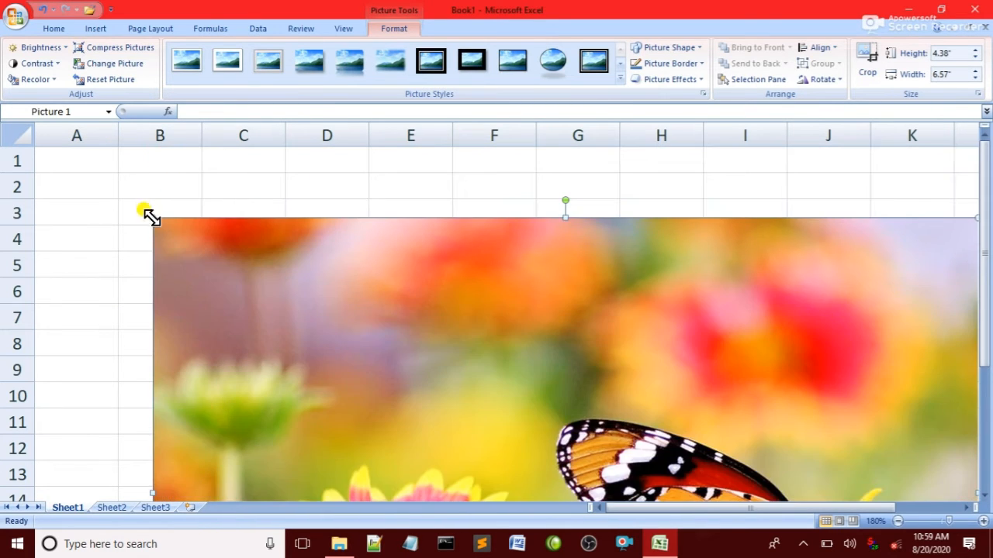
drag(210, 238, 618, 368)
drag(647, 442, 408, 213)
drag(148, 150, 454, 350)
drag(505, 379, 426, 284)
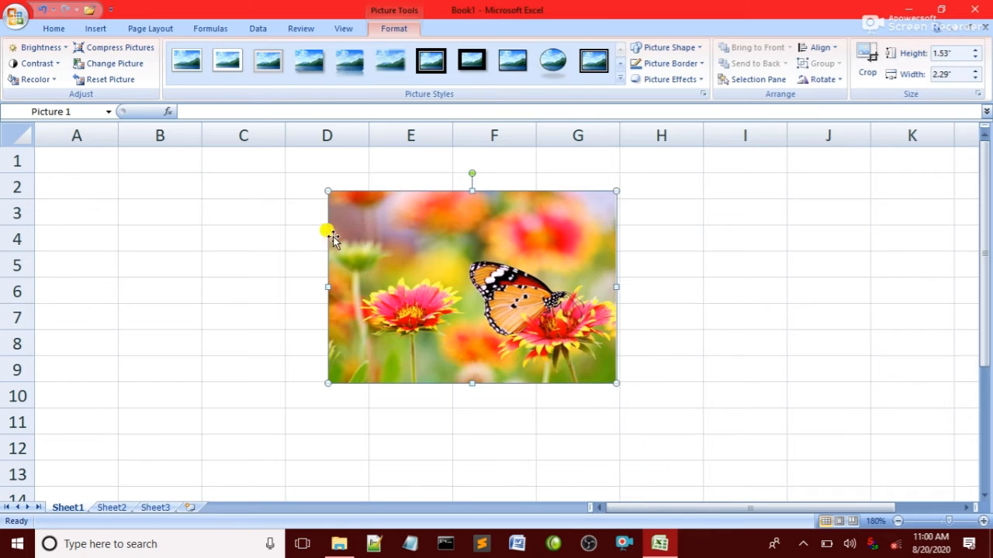
drag(328, 189, 400, 239)
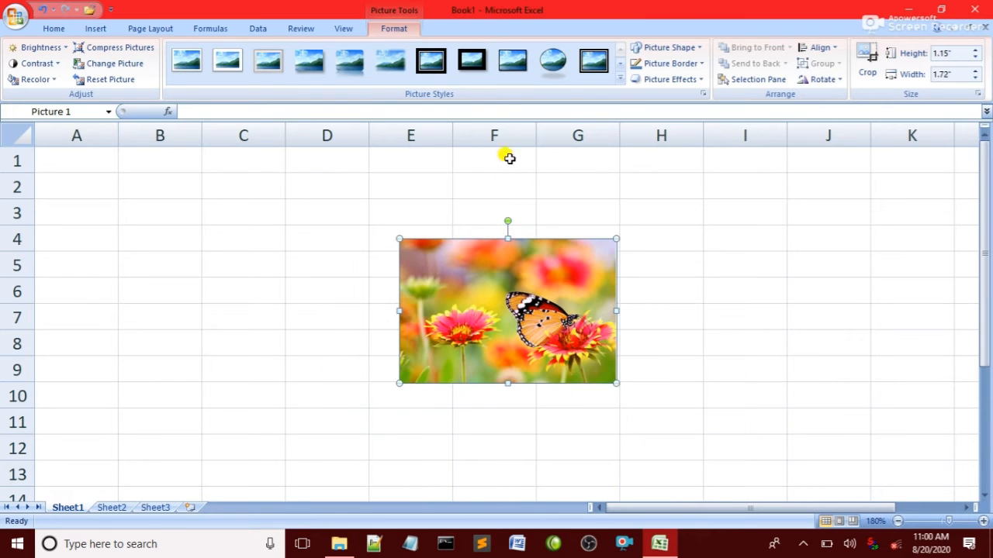
Step: Try the black oval and reflected white bevel picture styles on the butterfly picture, and apply the black double-frame style
click(552, 60)
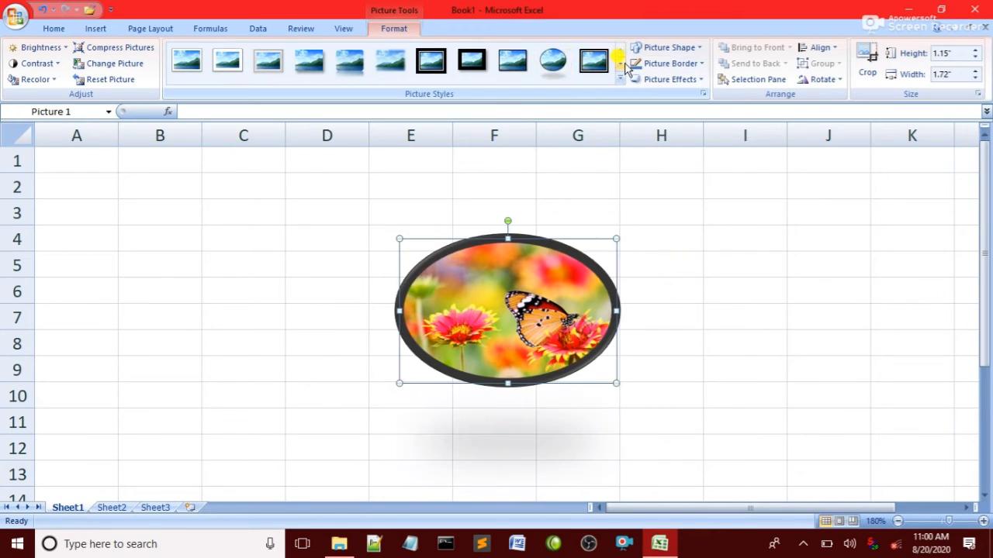
click(620, 77)
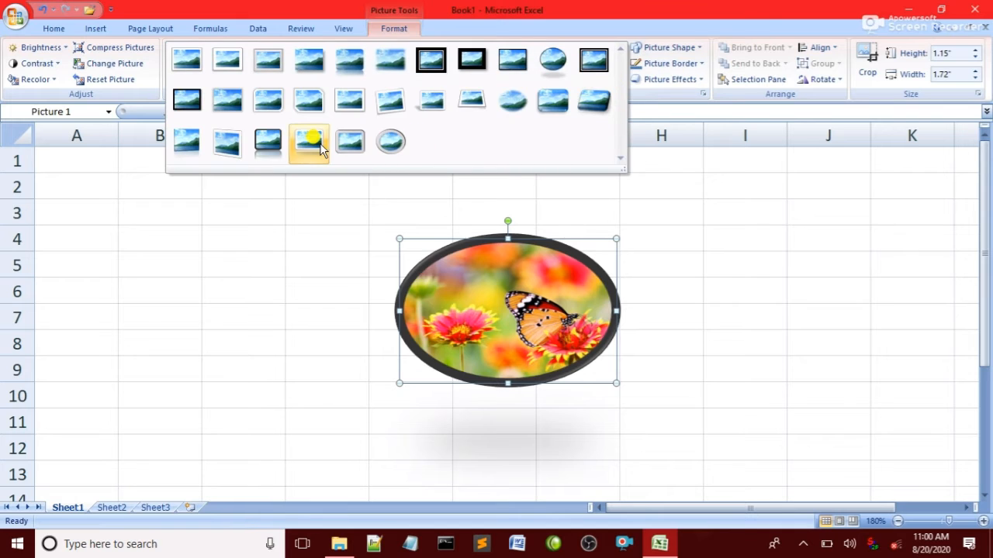
click(316, 141)
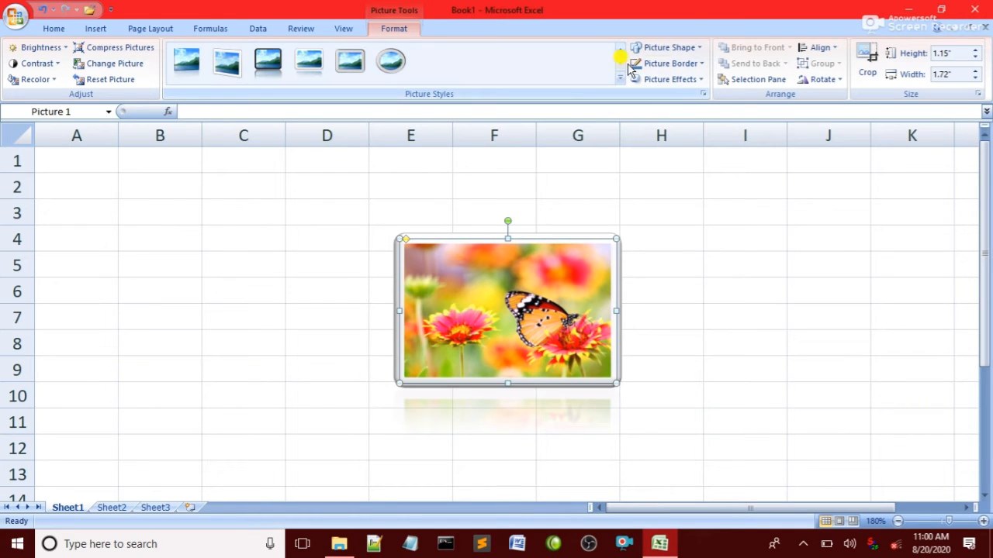
click(621, 77)
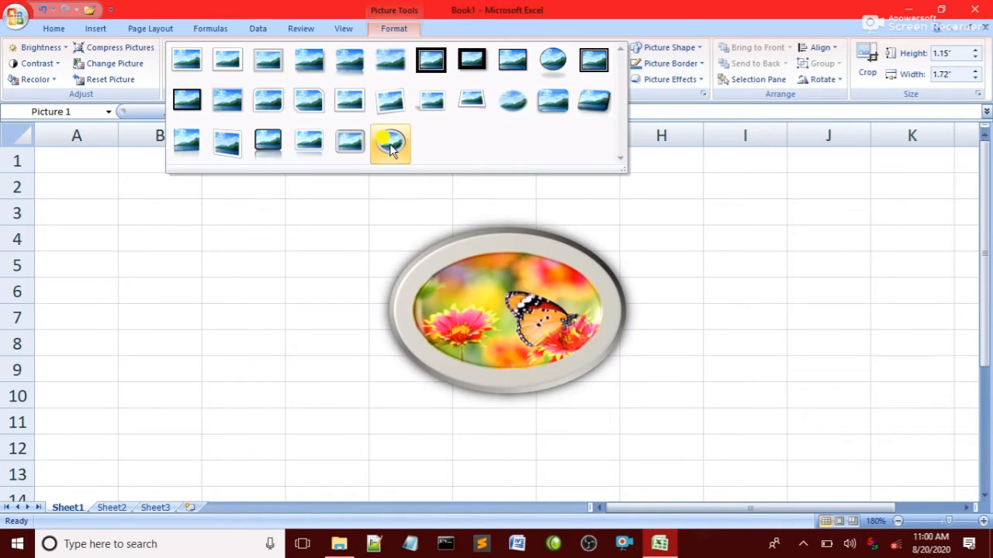
click(431, 60)
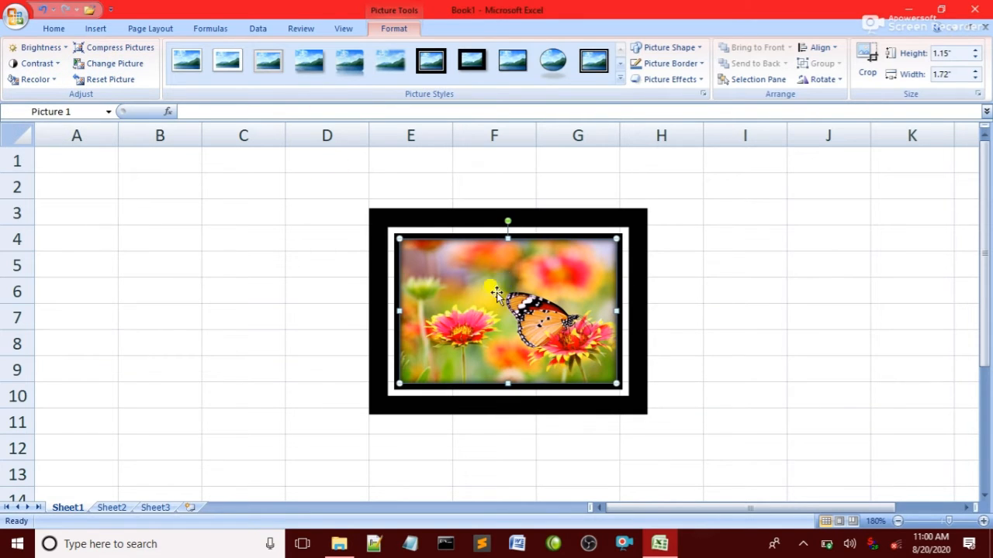
Step: Search the clip art collections for "compuetr" across all media file types, and close the clip art search
click(95, 29)
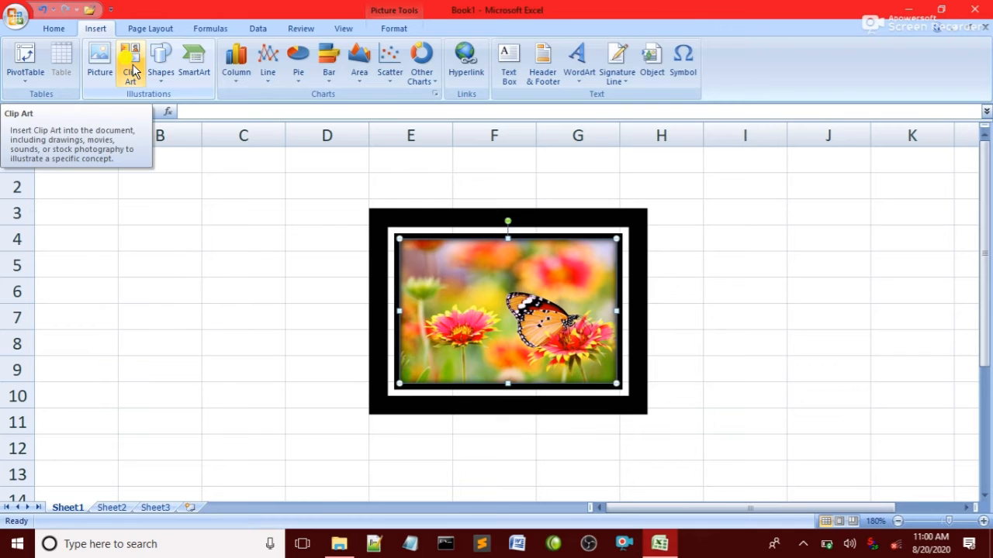
click(134, 70)
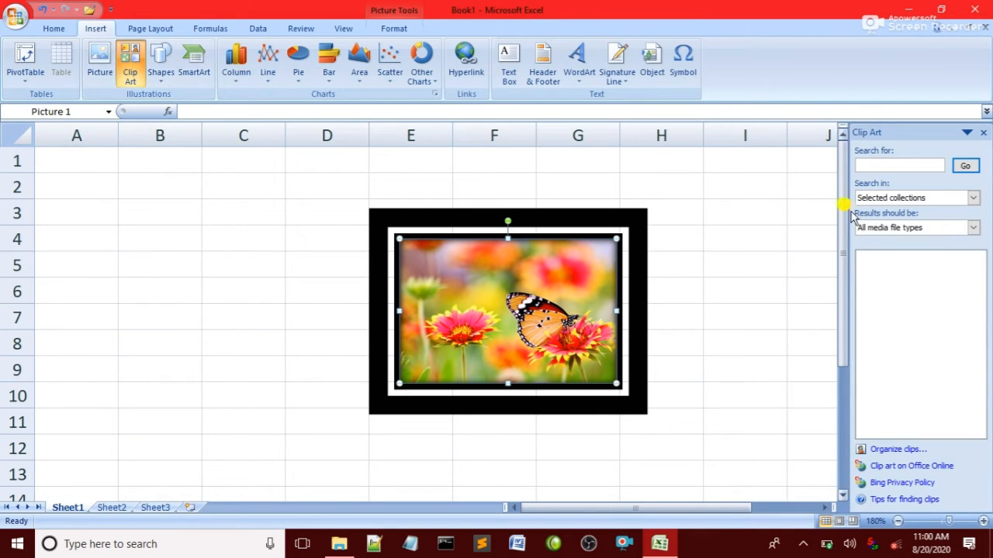
click(878, 164)
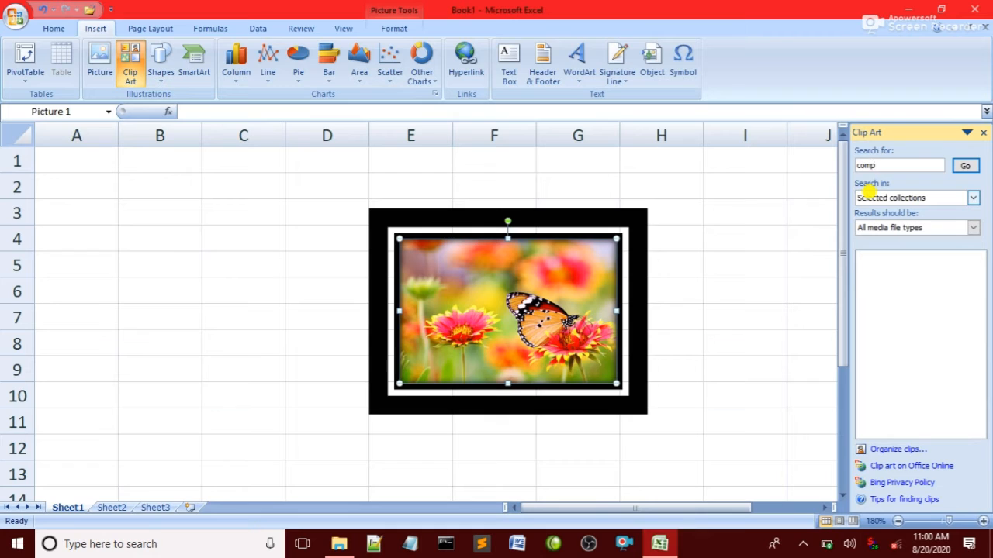
click(968, 168)
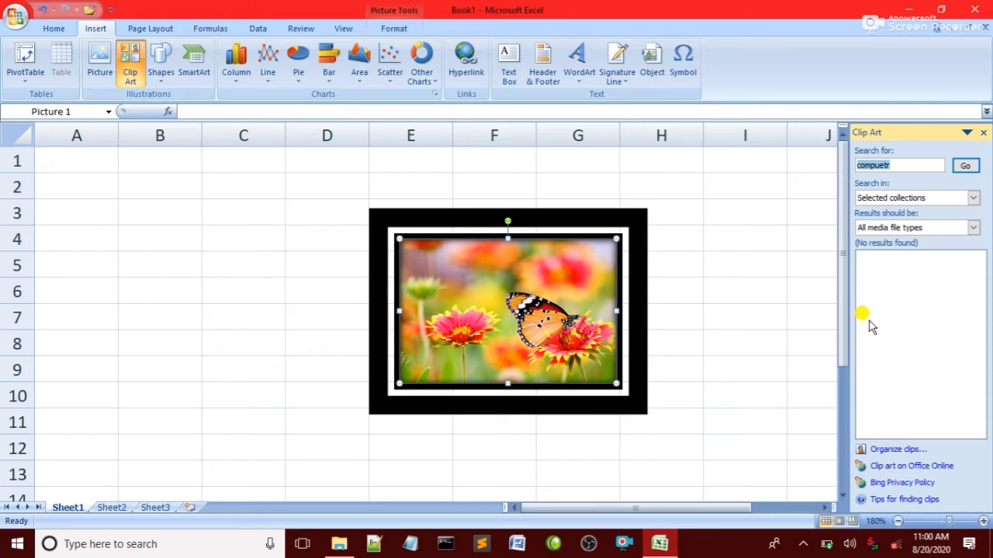
click(976, 166)
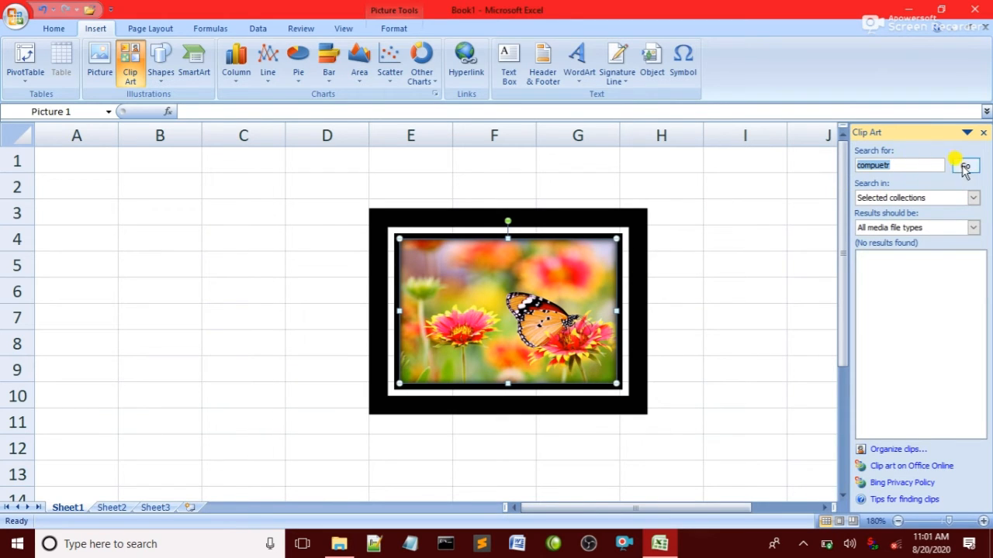
click(983, 133)
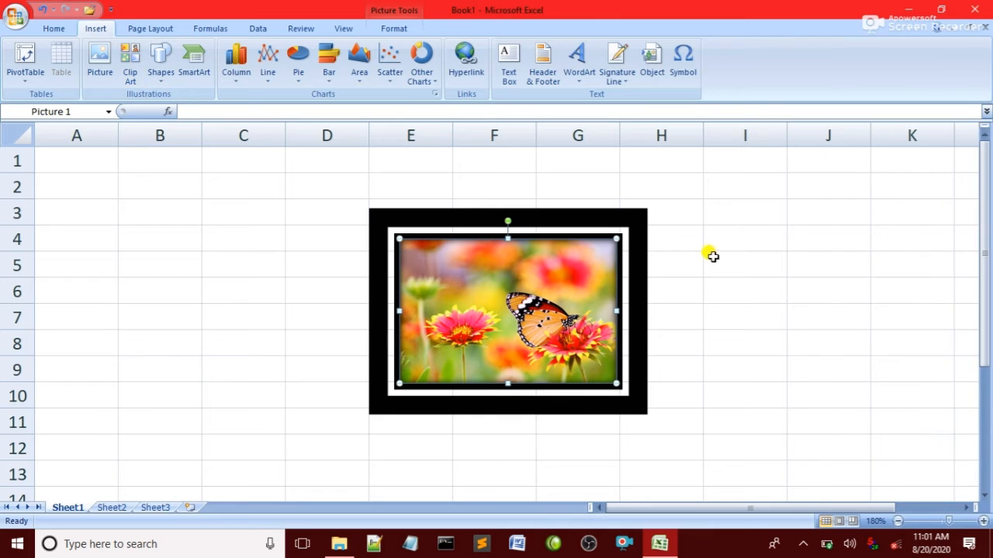
Step: Move the butterfly picture over columns H to K and draw an oval about 1.99" high by 2.37" wide over cells C2:F11
drag(440, 299, 726, 290)
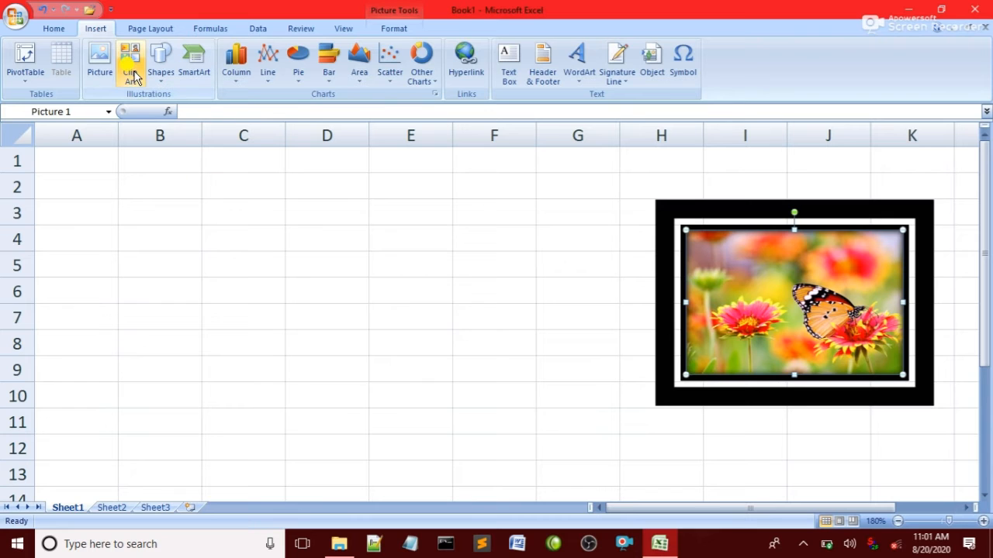
click(167, 76)
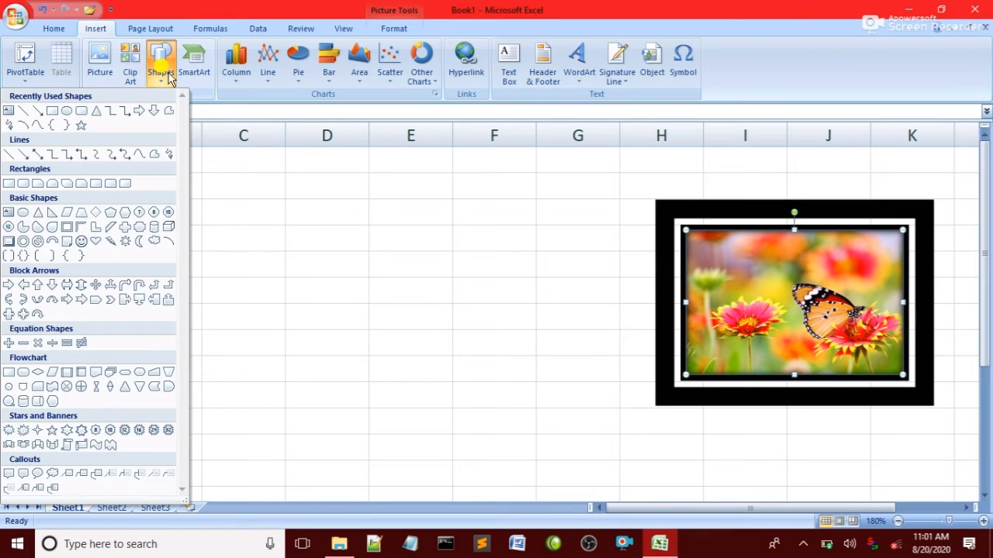
click(66, 111)
drag(228, 180, 529, 433)
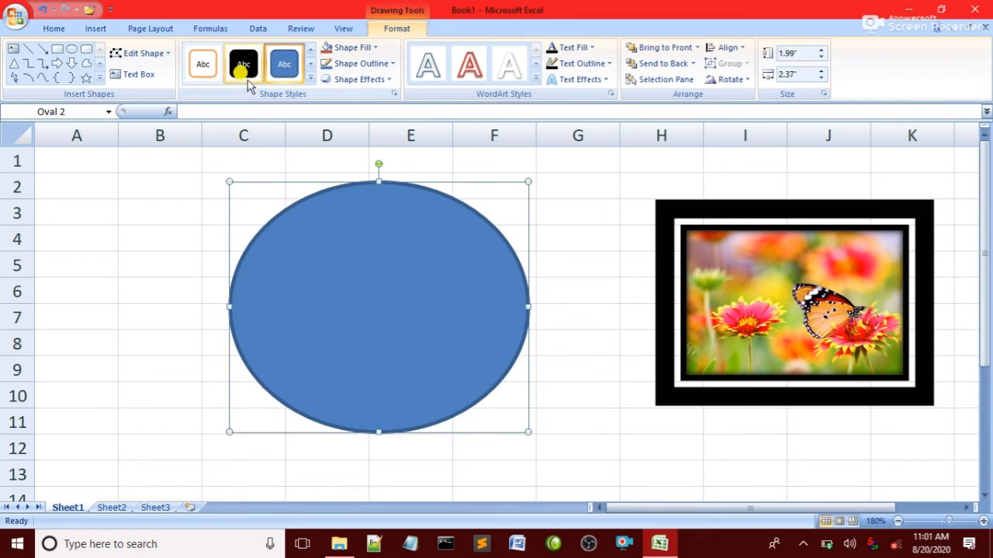
Step: Try the solid black shape style on the oval and switch it back to the solid blue style
click(245, 62)
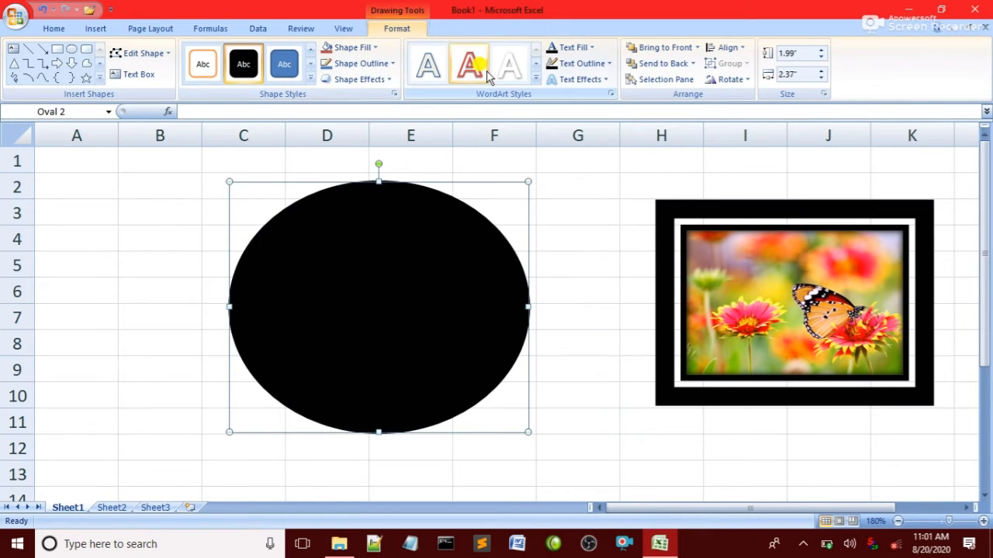
click(284, 64)
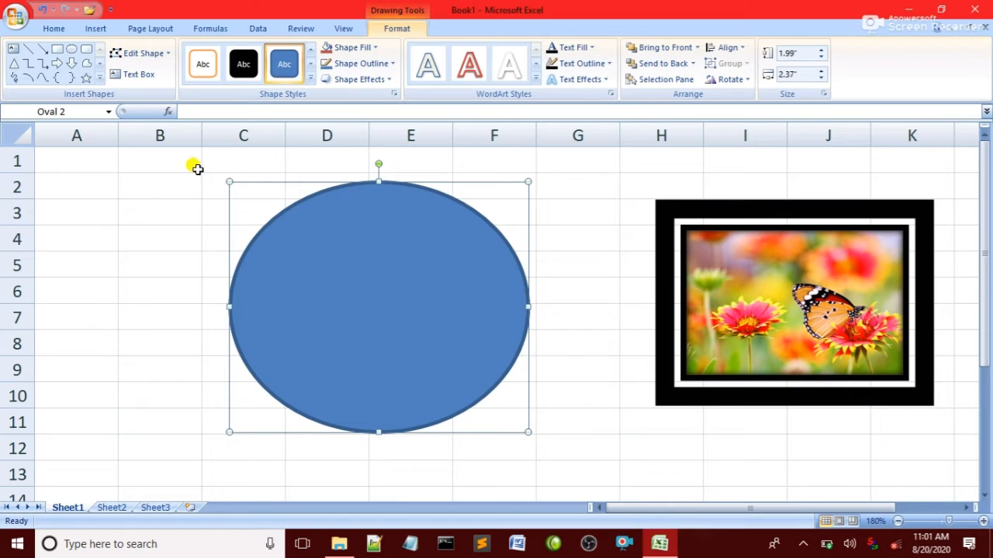
click(96, 28)
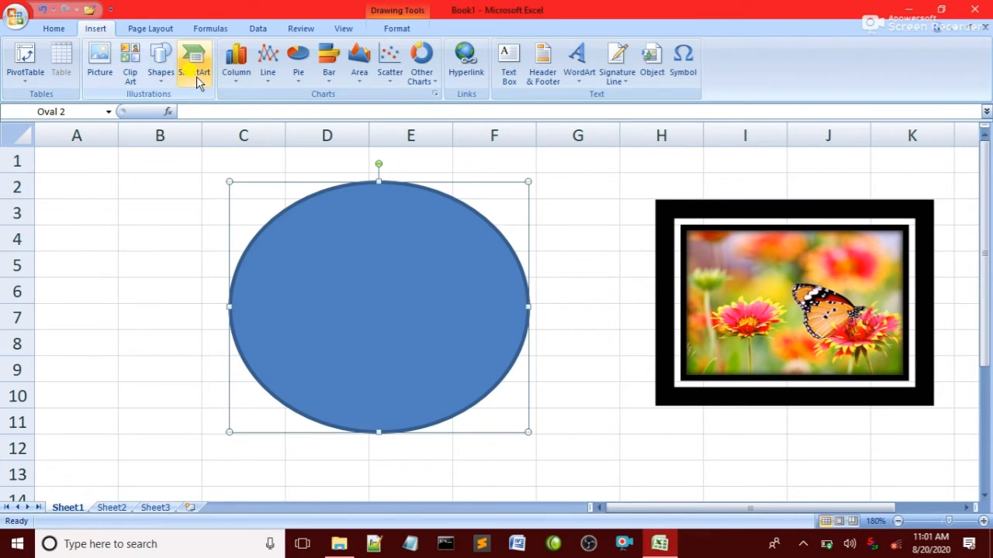
Step: Delete the oval and the butterfly picture from Sheet1
key(Delete)
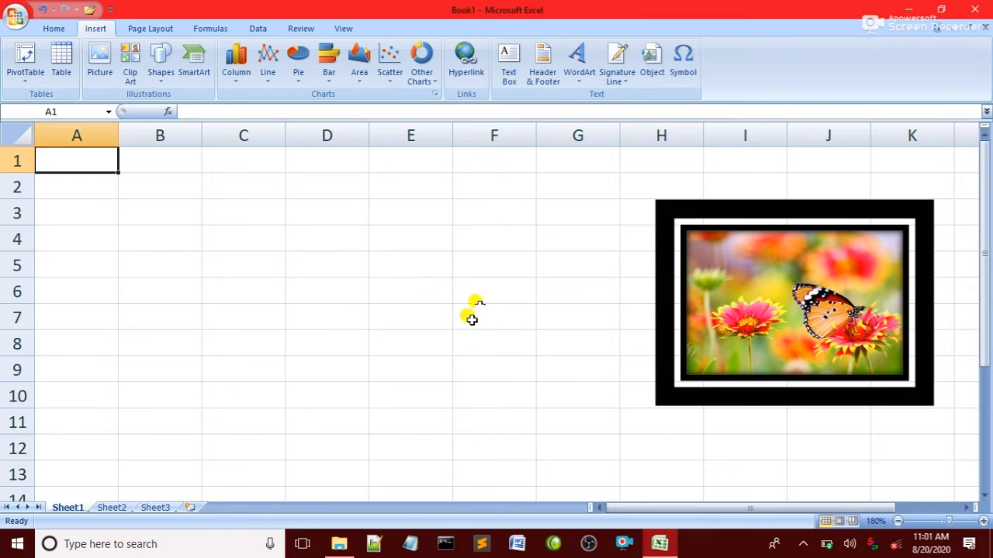
click(751, 345)
key(Delete)
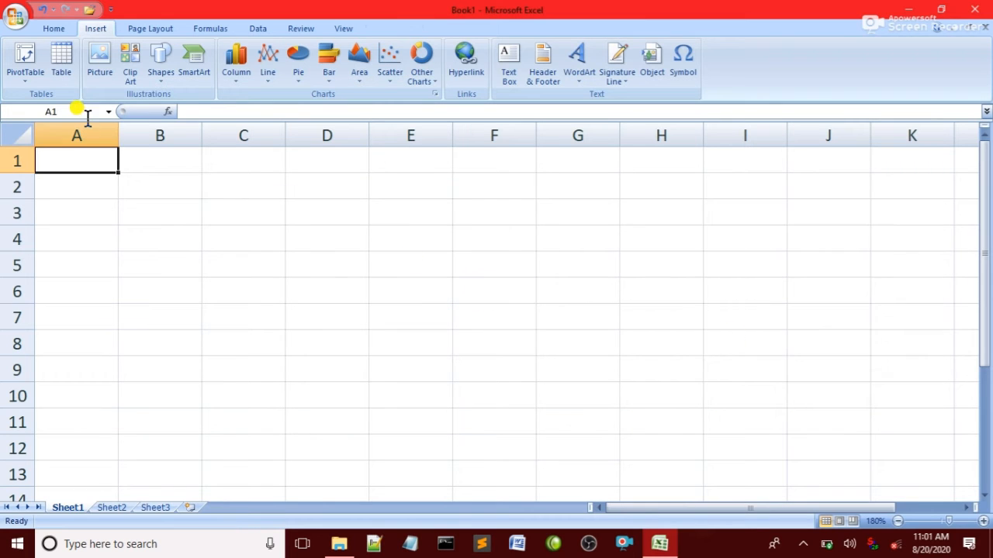
Step: Insert a Vertical Box List SmartArt graphic and fill its three boxes with "hdcvf", "sdfd" and "sdfsdf"
click(183, 75)
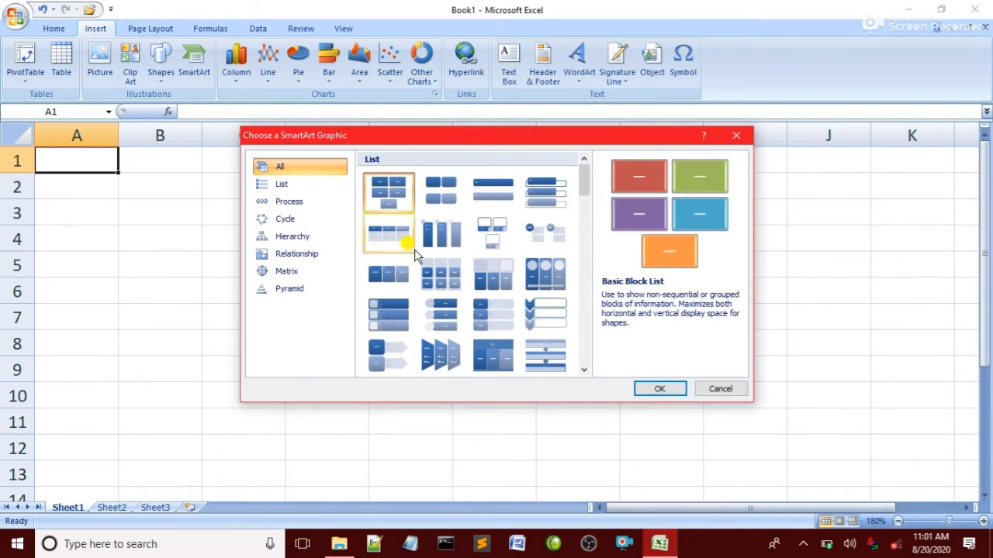
click(528, 199)
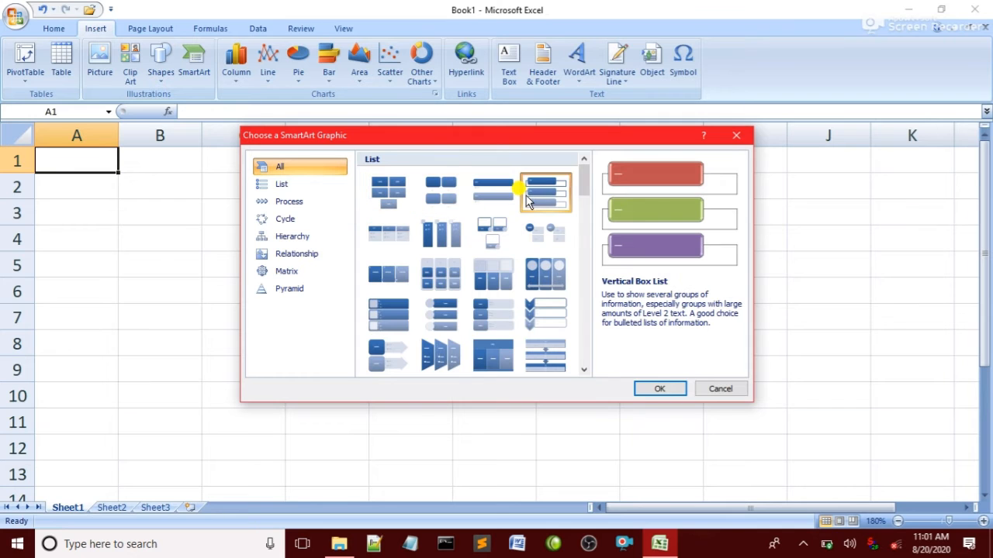
click(667, 392)
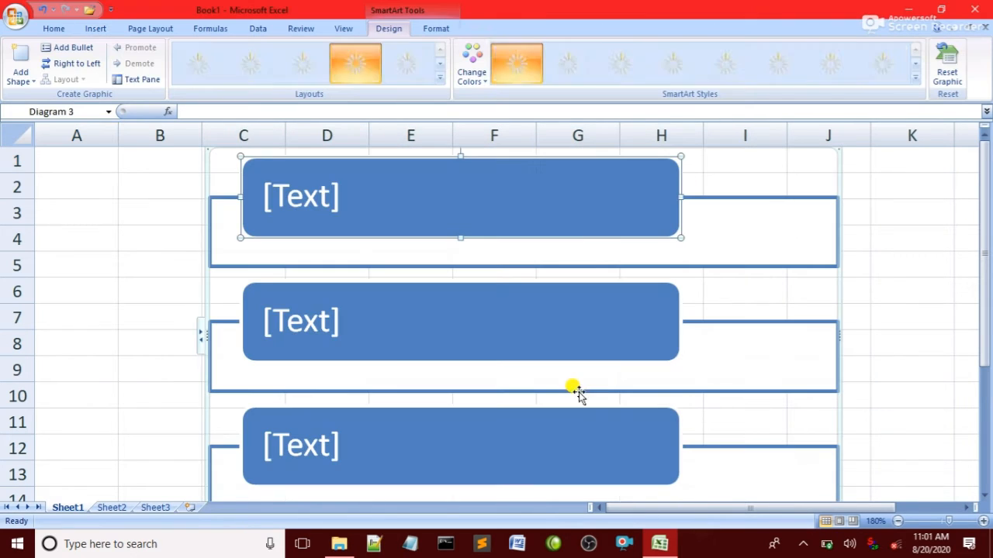
text(hdcvf)
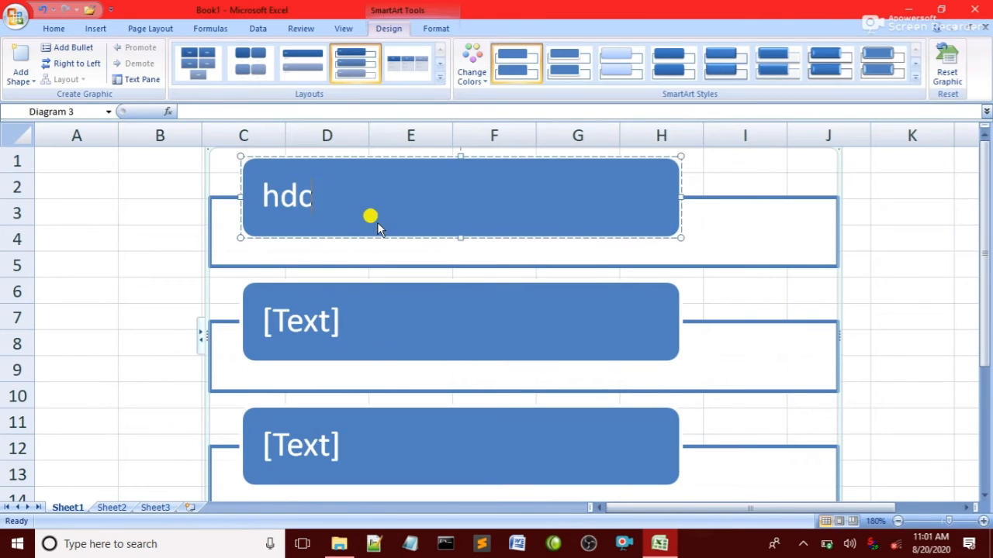
click(328, 317)
text(sdfd)
click(390, 442)
text(sdfsdf)
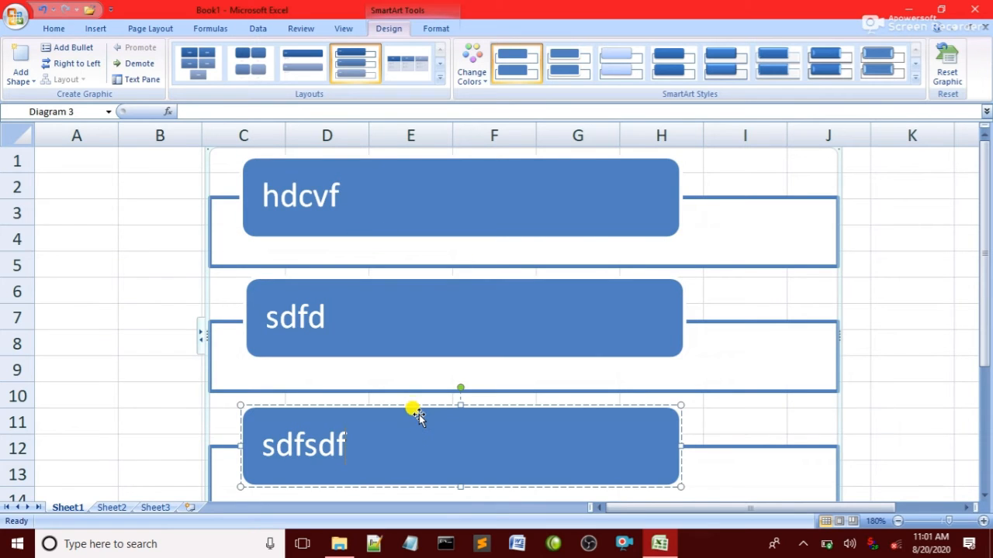
Step: Delete all the text boxes from the SmartArt graphic, starting with the "hdcvf" box
click(503, 205)
right_click(502, 203)
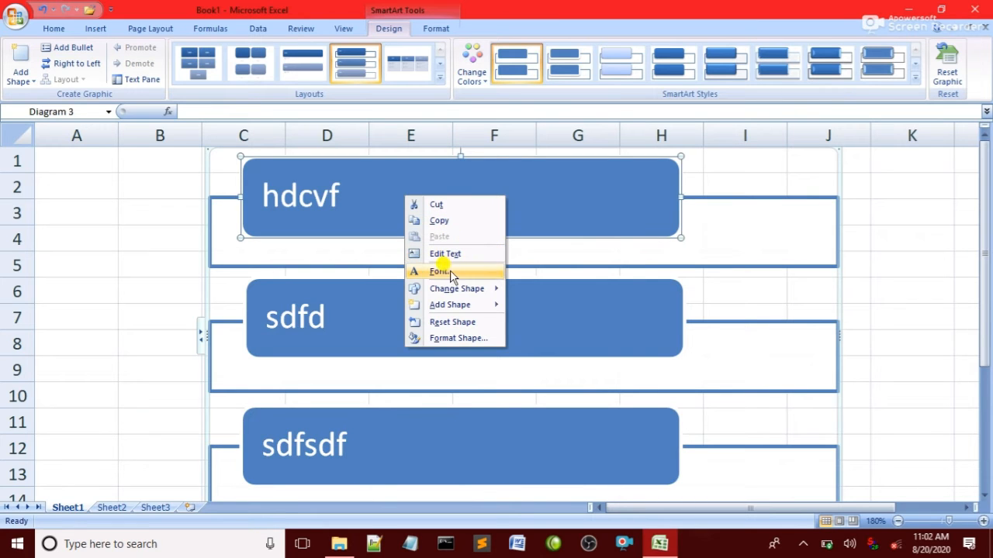
click(613, 182)
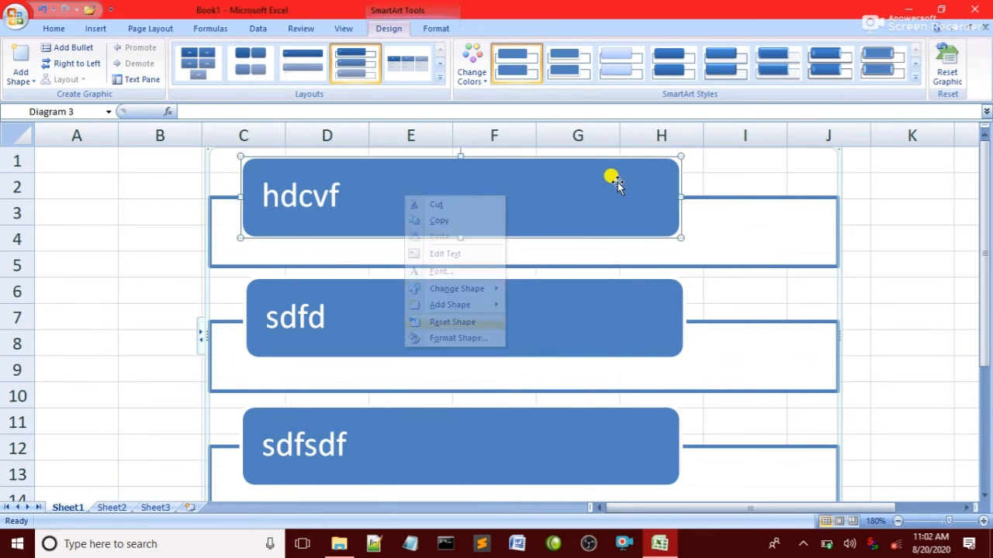
key(Delete)
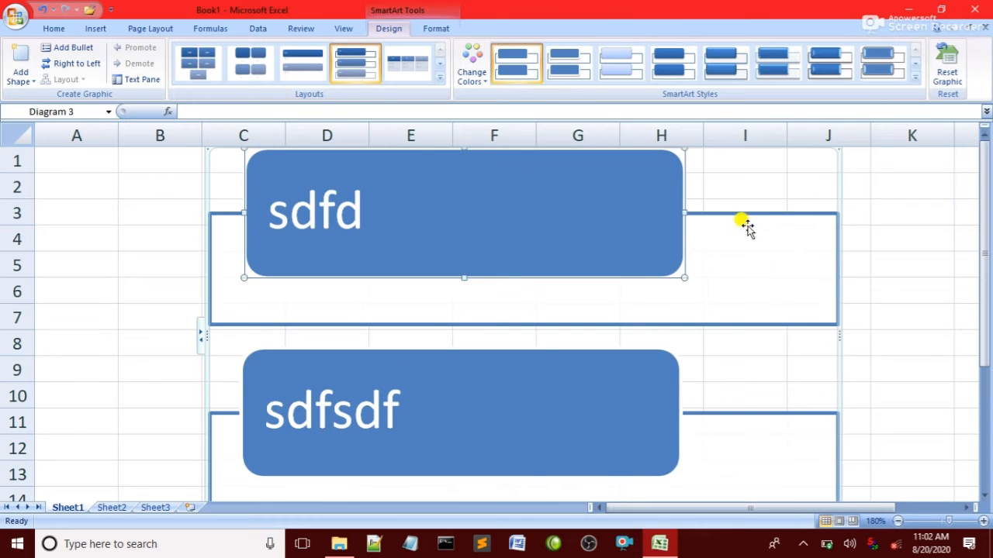
key(Delete)
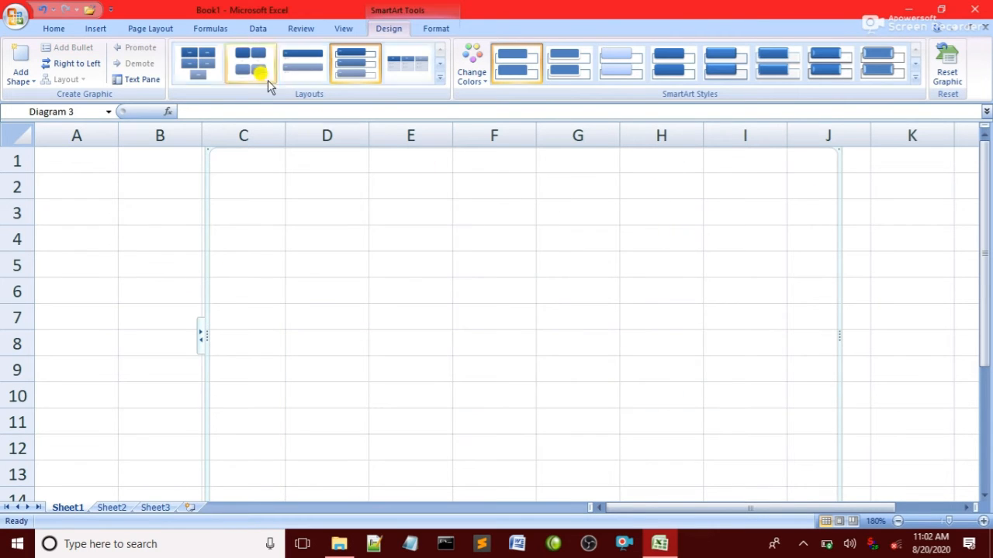
Step: Switch to Sheet2 and enlarge its view to 160%
click(93, 29)
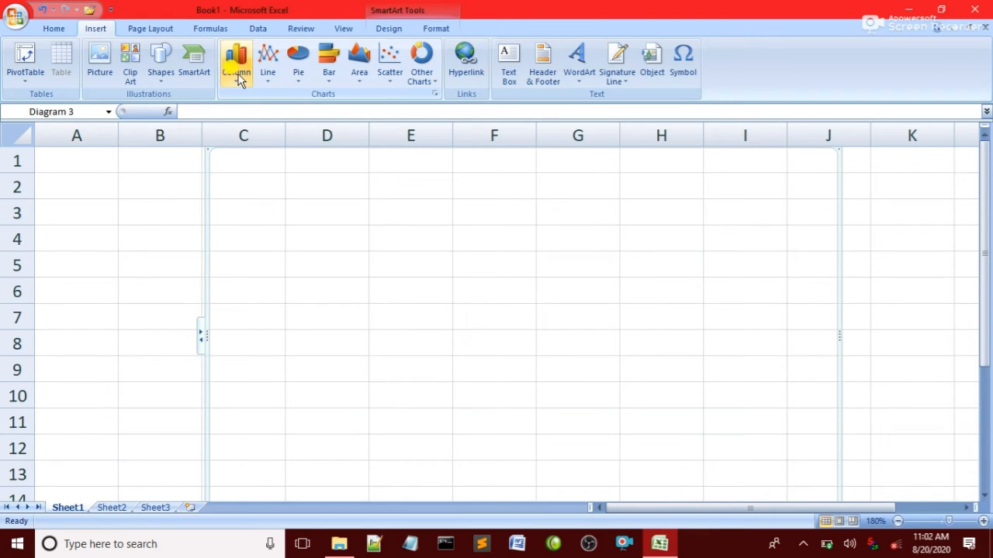
click(112, 508)
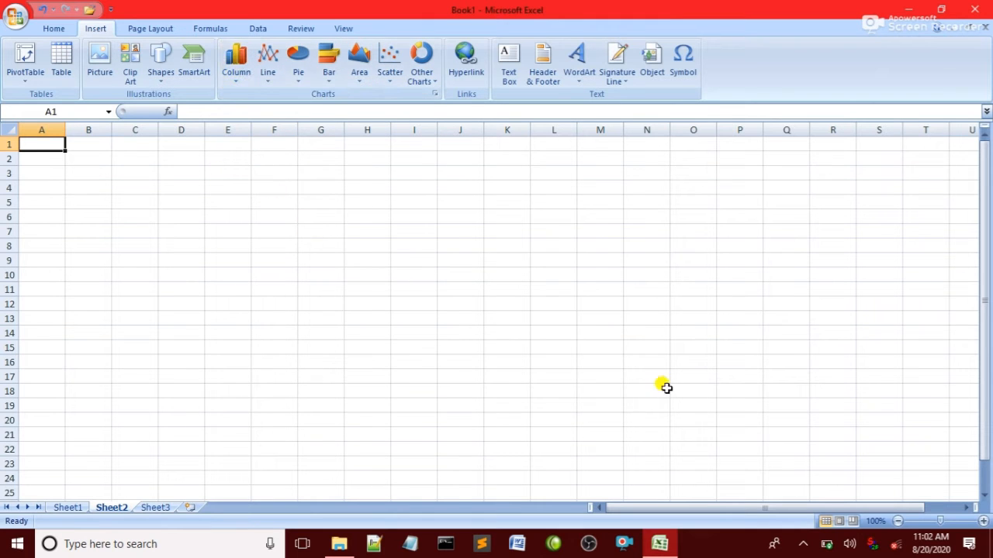
click(984, 522)
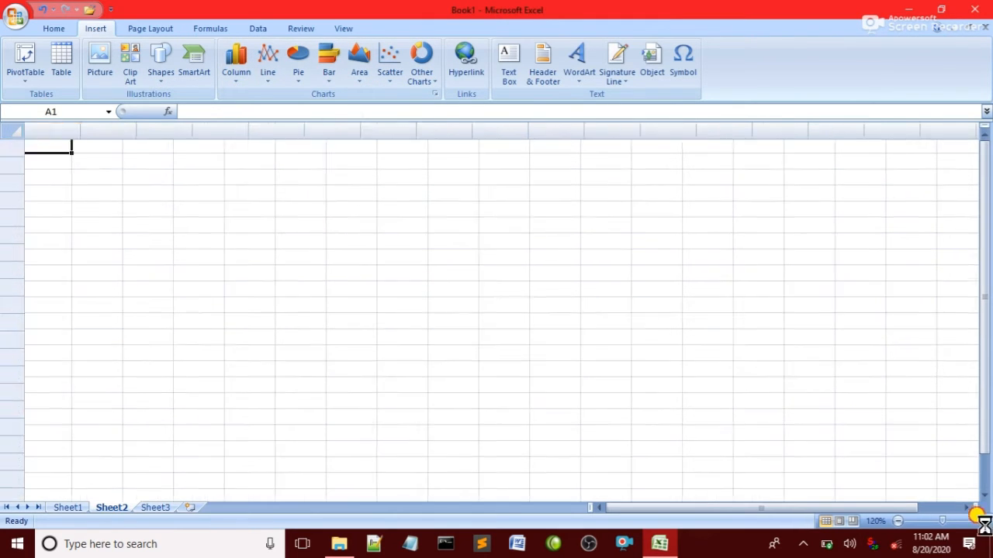
click(984, 522)
click(984, 522)
click(984, 522)
click(983, 521)
click(984, 521)
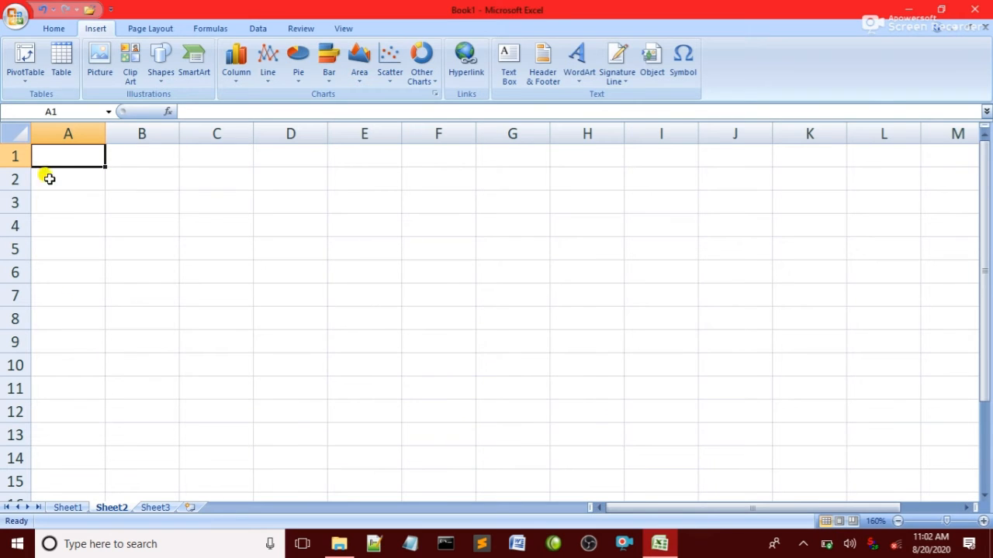
Step: Enter the row labels Nokia, Samsung and Motorola in cells A2 to A4
click(77, 180)
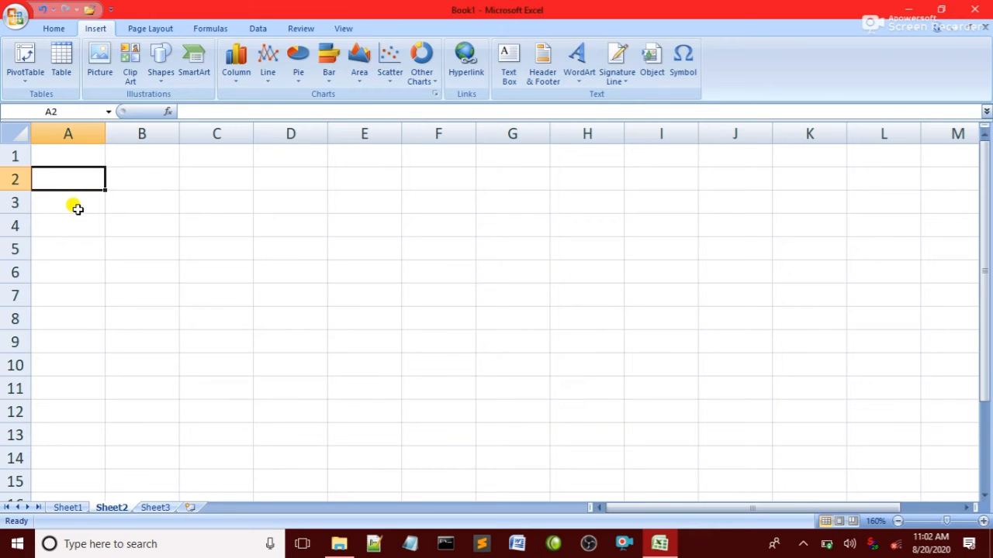
text(Nokia)
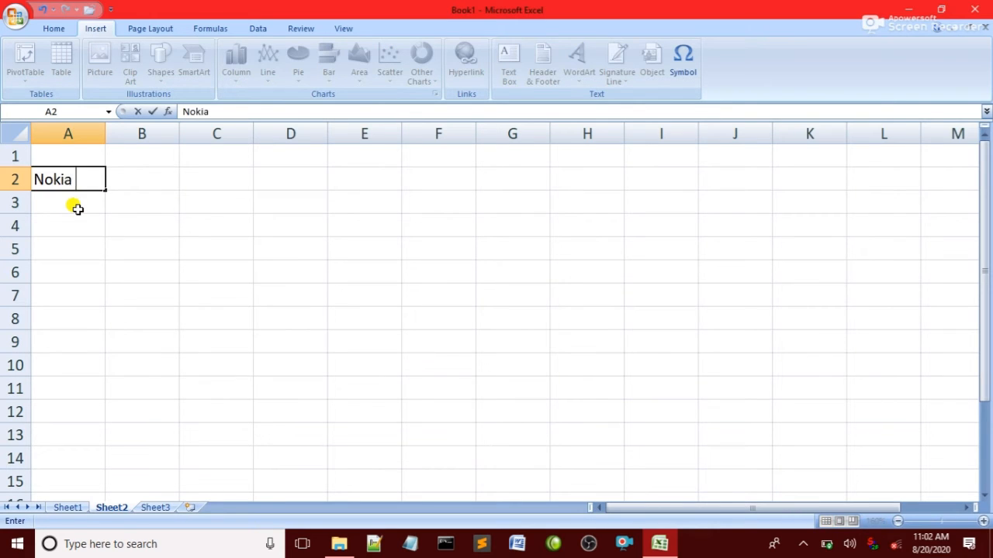
key(Return)
text(Samsung)
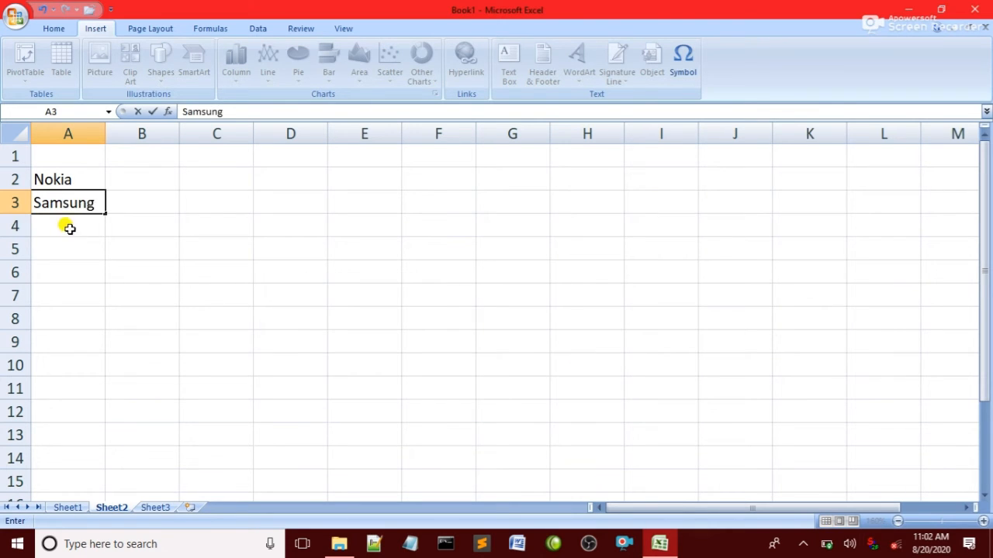
click(70, 229)
text(Mo)
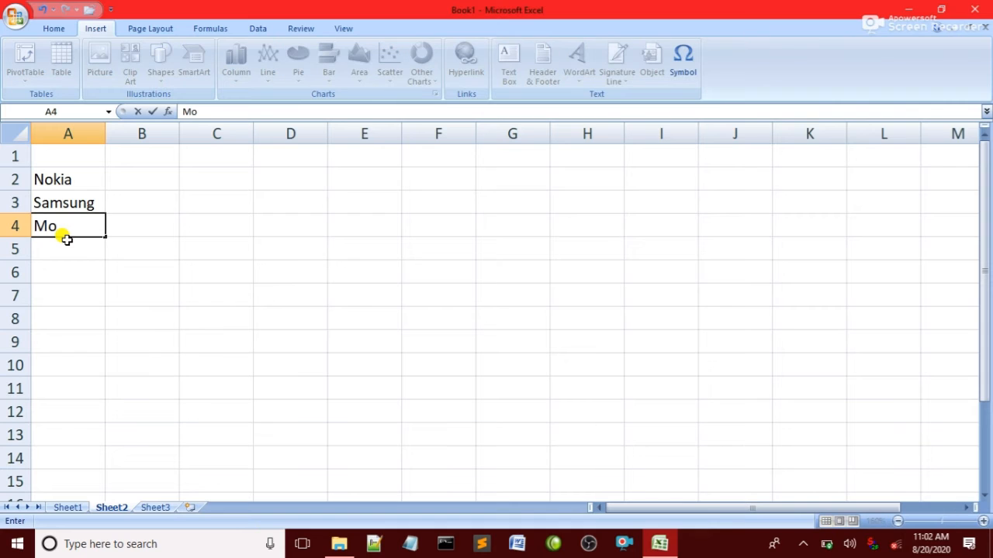
text(torola)
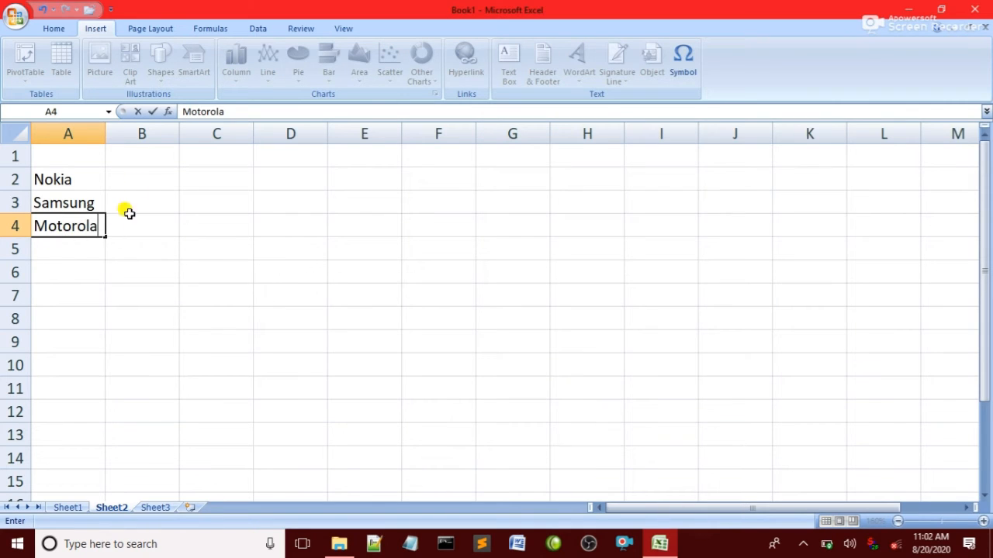
Step: Enter the year headings 2018, 2019 and 2020 in cells B1 to D1
click(135, 177)
click(138, 158)
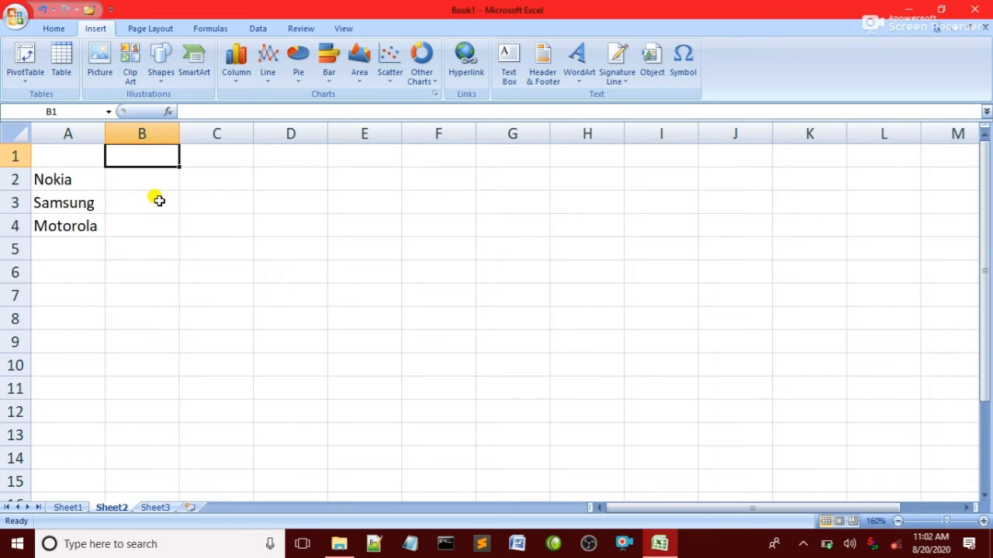
text(2019)
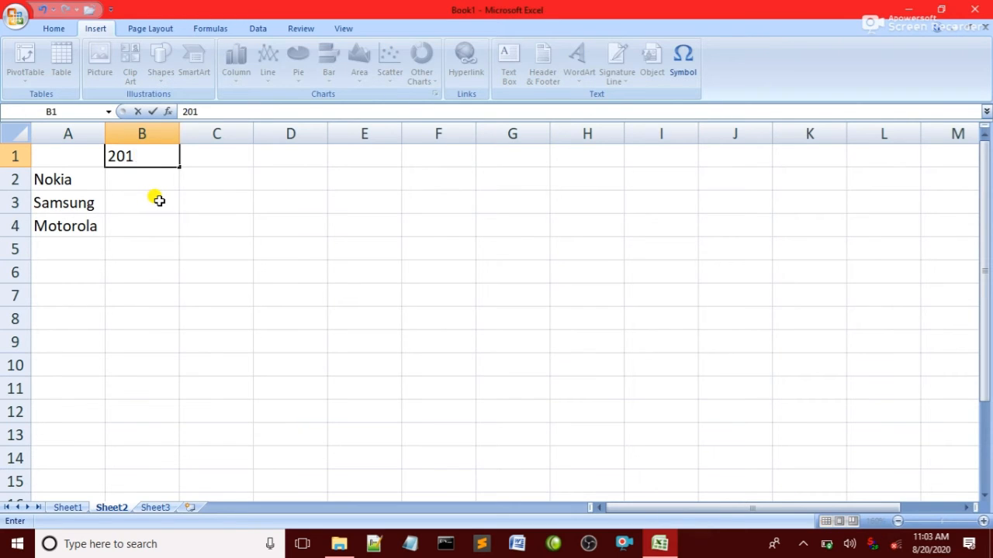
click(221, 159)
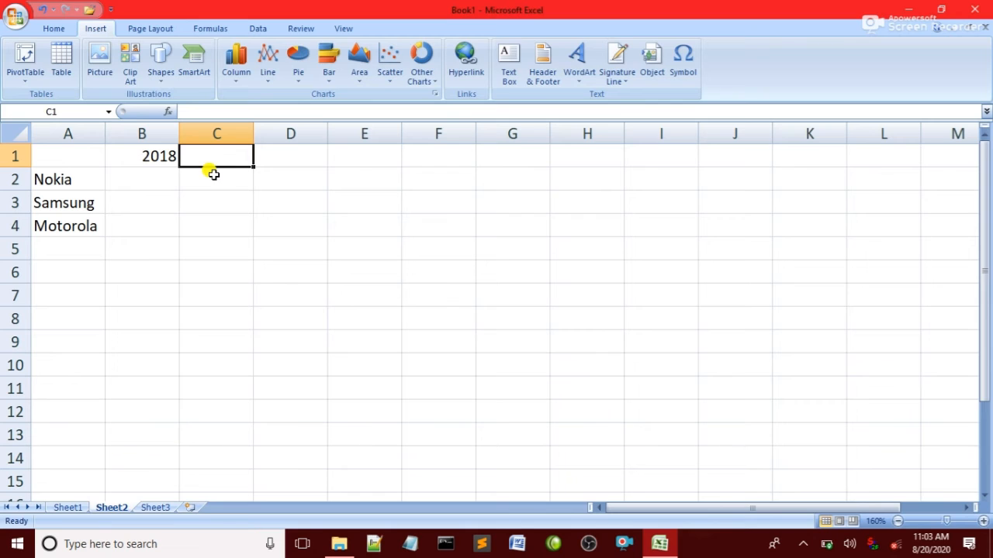
text(2019)
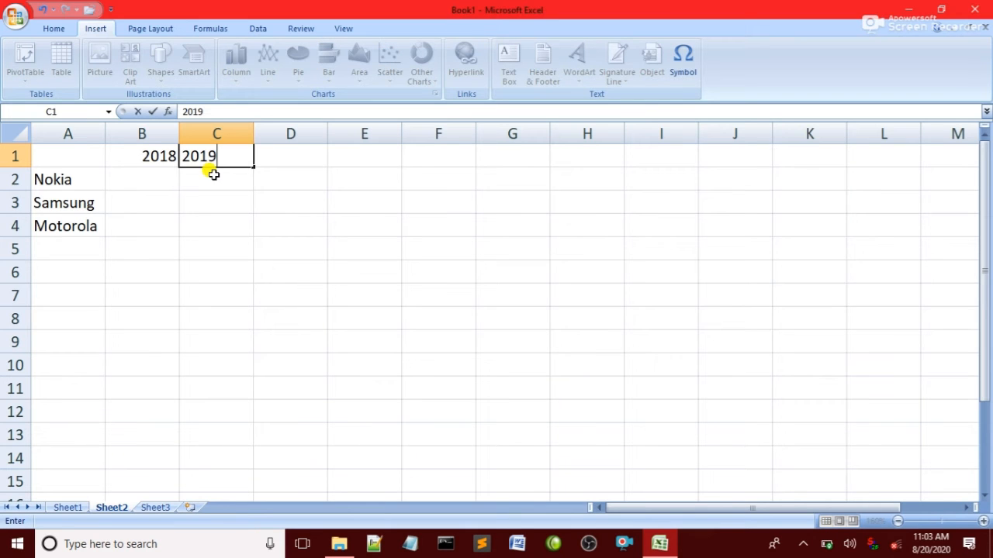
click(283, 159)
text(2020)
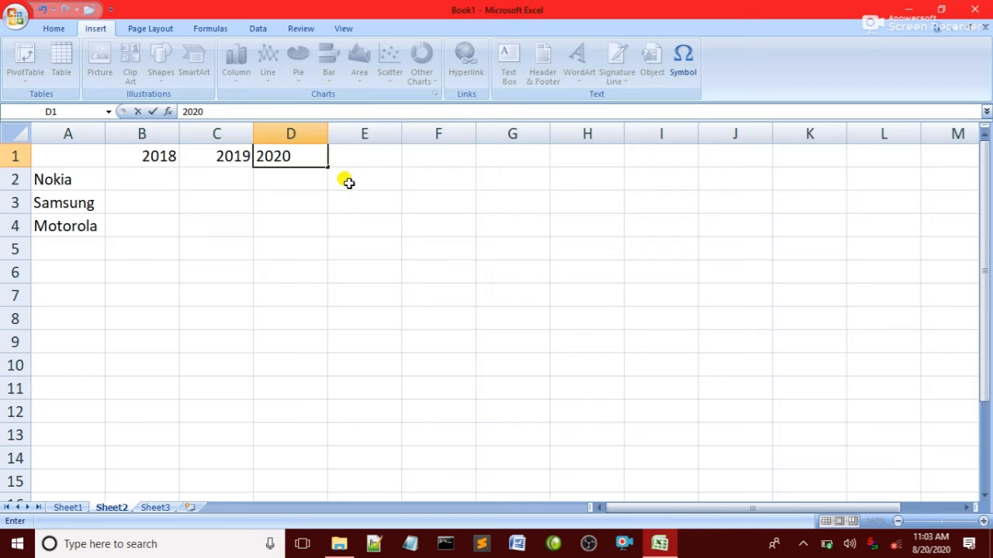
Step: Enter 100 as Nokia's 2018 value in cell B2 and apply the percentage format to it
click(133, 172)
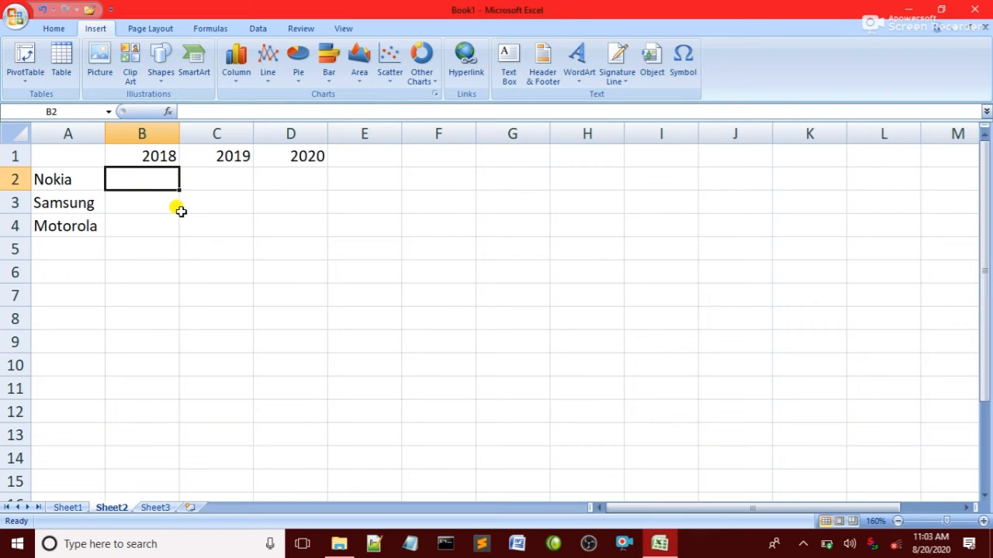
text(100)
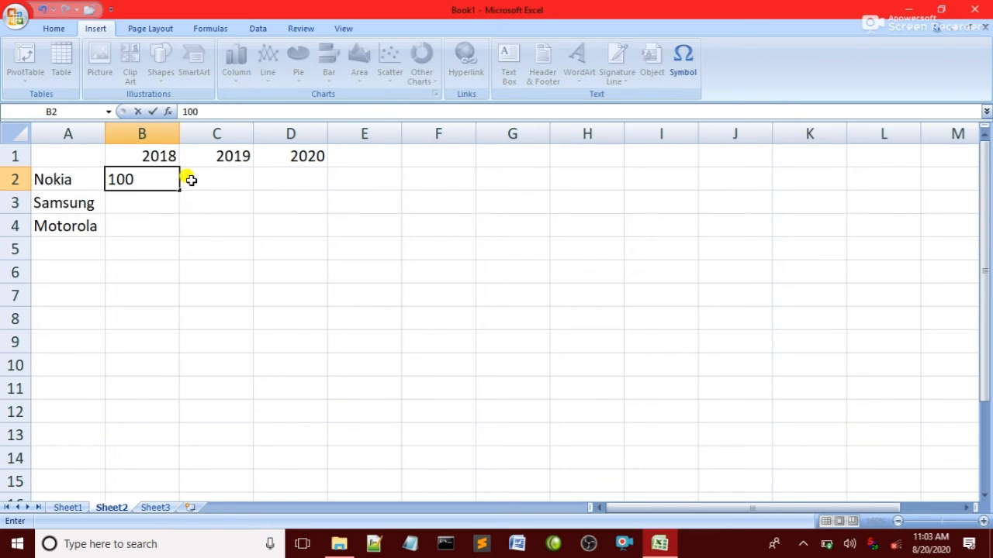
click(51, 29)
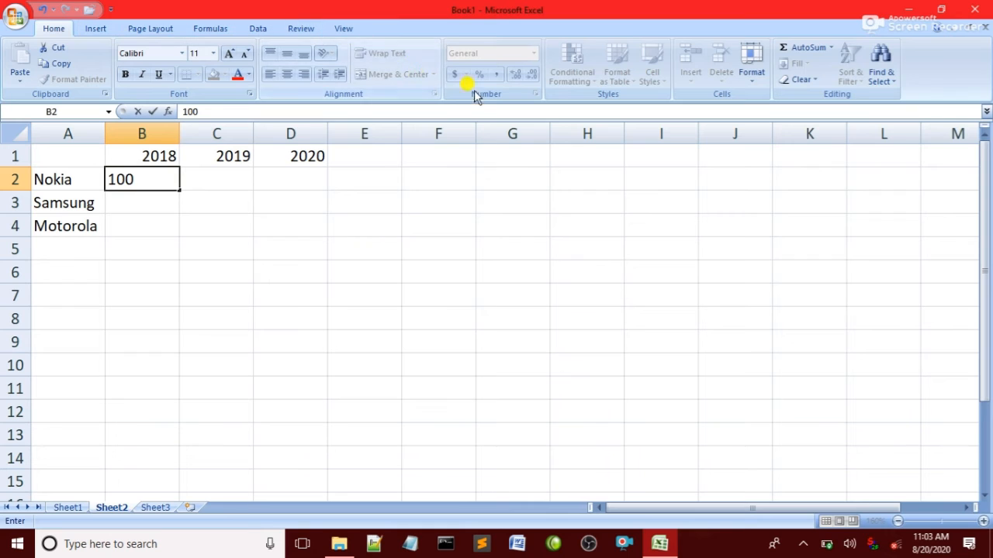
click(137, 204)
click(132, 177)
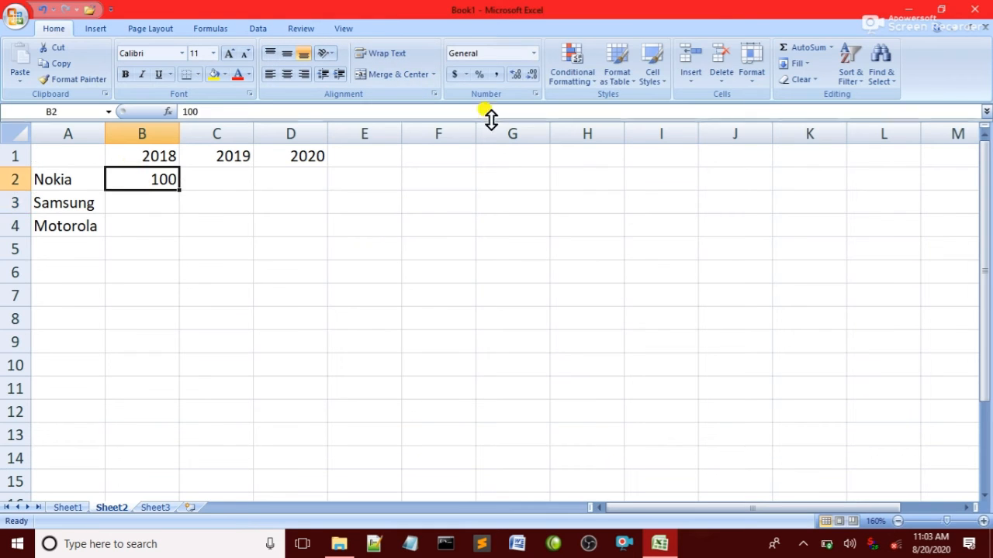
click(480, 74)
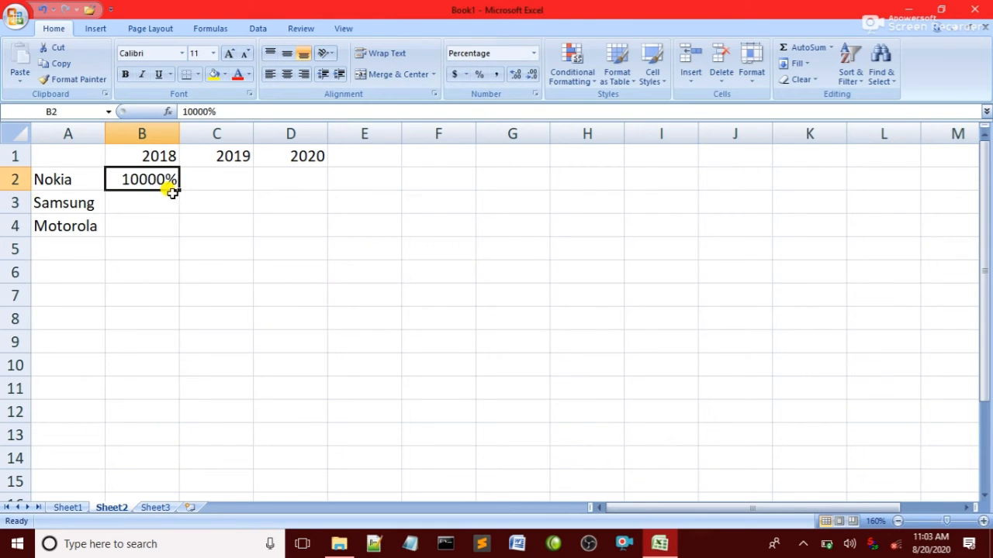
Step: Set Nokia's values in cells B2 to D2 to 100%, 200% and 300%
drag(115, 175, 137, 161)
click(135, 198)
click(134, 189)
key(BackSpace)
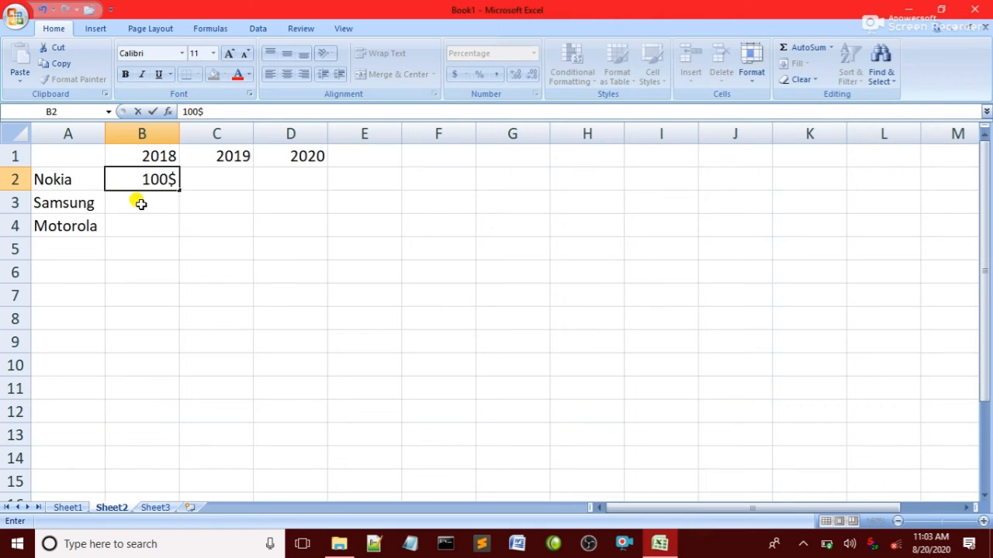
text(100%)
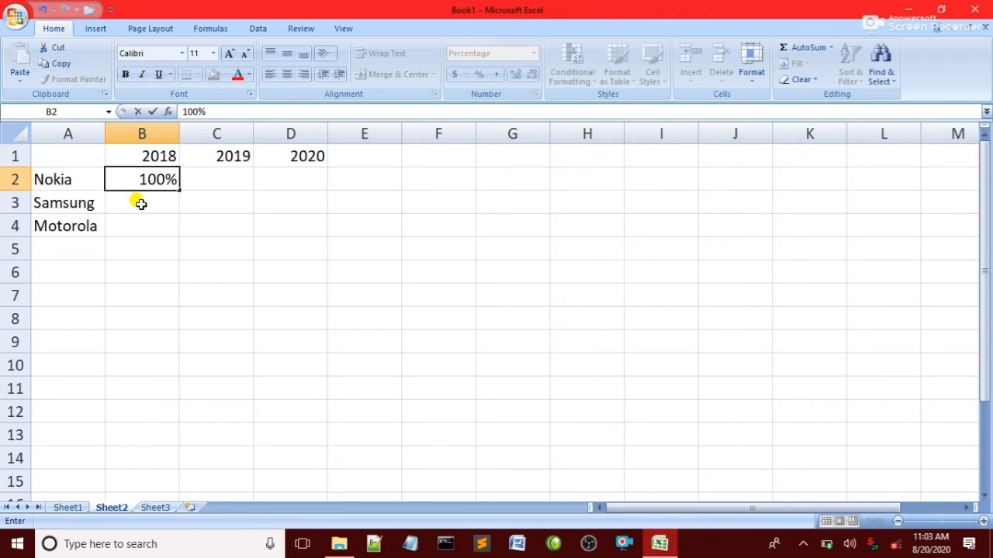
click(230, 173)
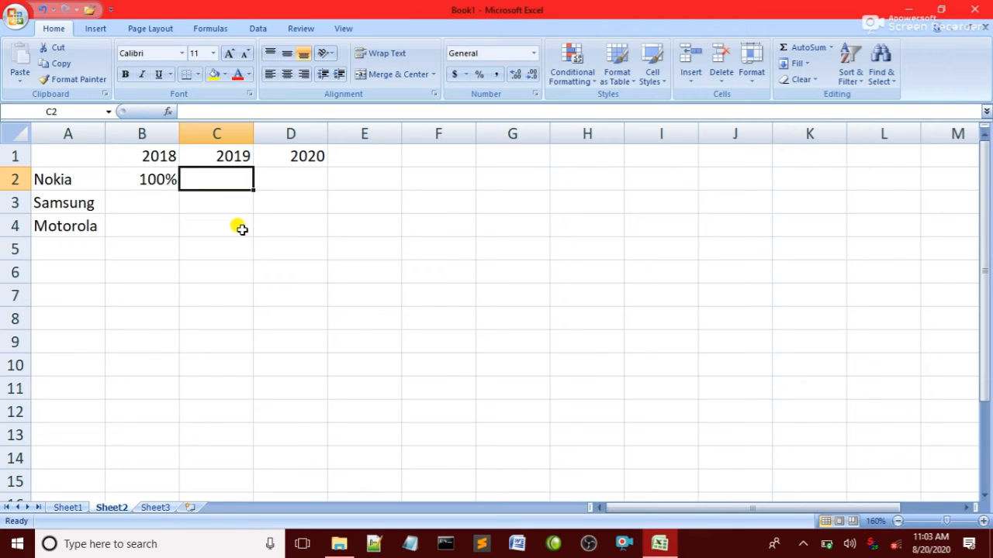
text(200)
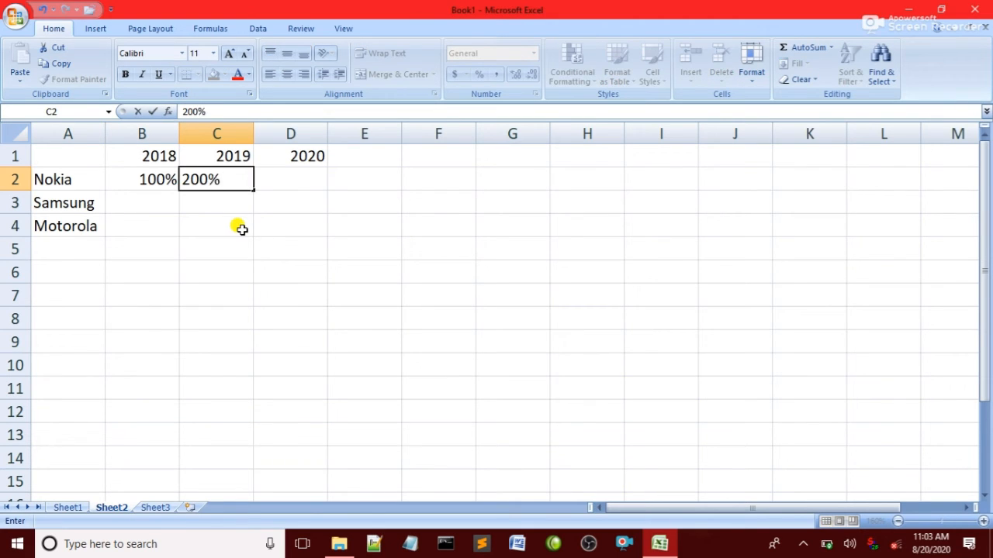
click(292, 180)
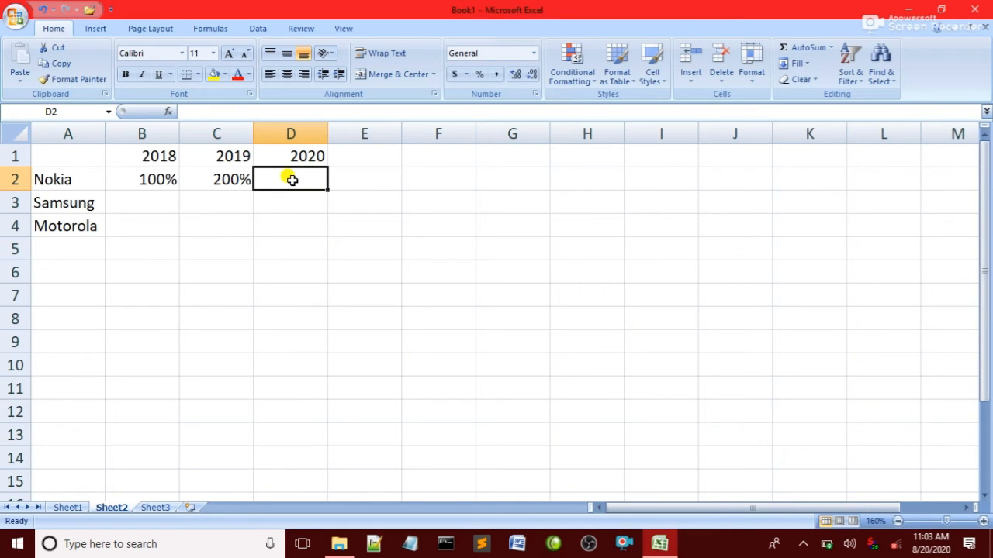
text(300)
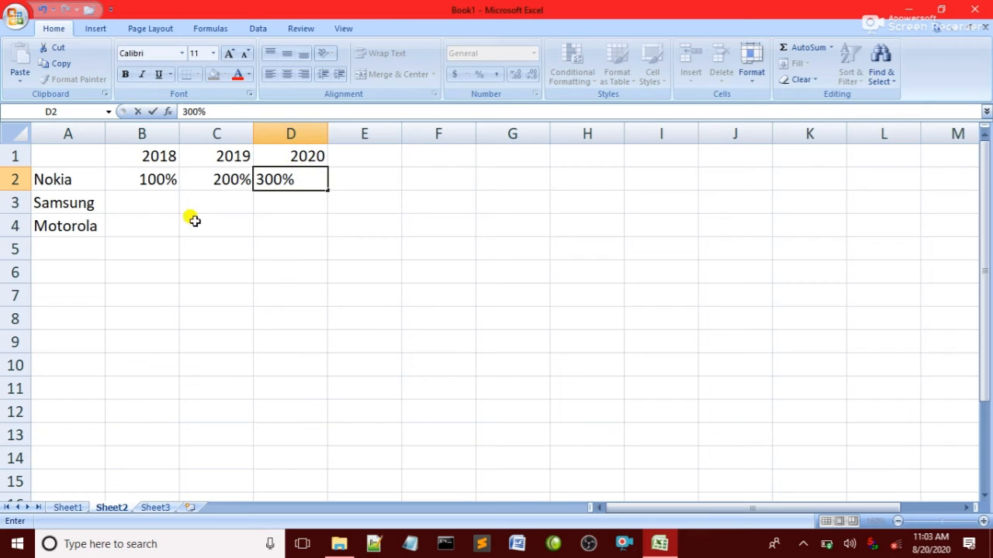
Step: Enter Samsung's values 400%, 550% and 700% in cells B3 to D3
click(124, 207)
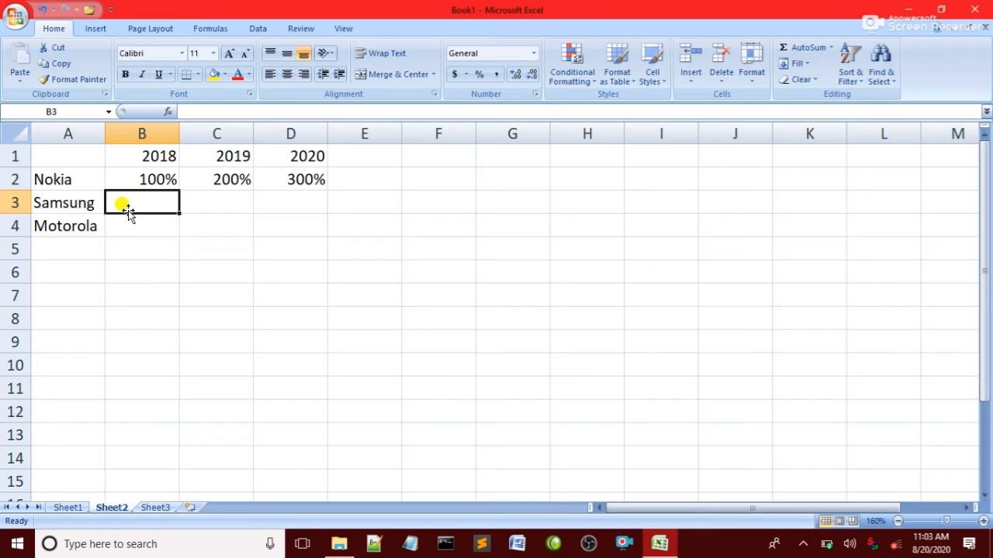
text(400)
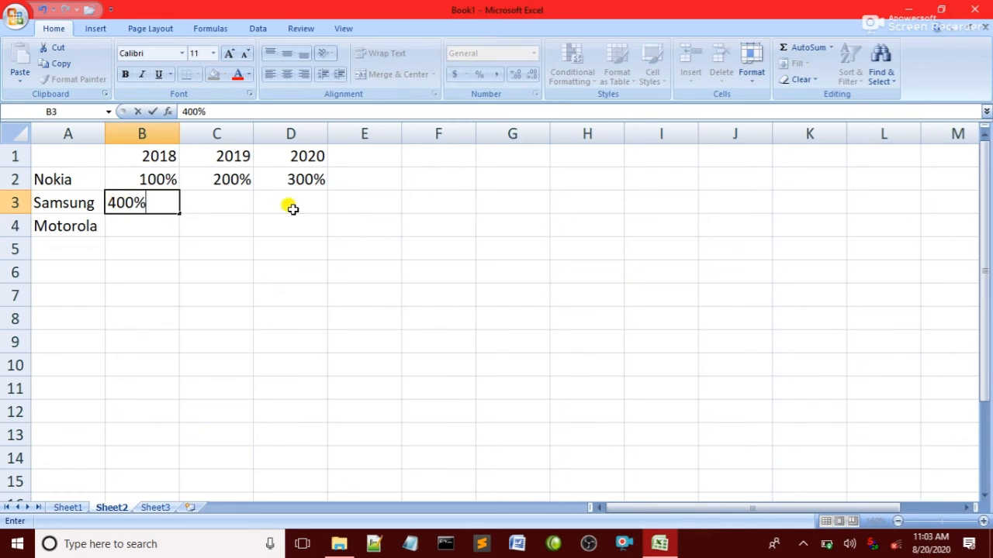
click(200, 202)
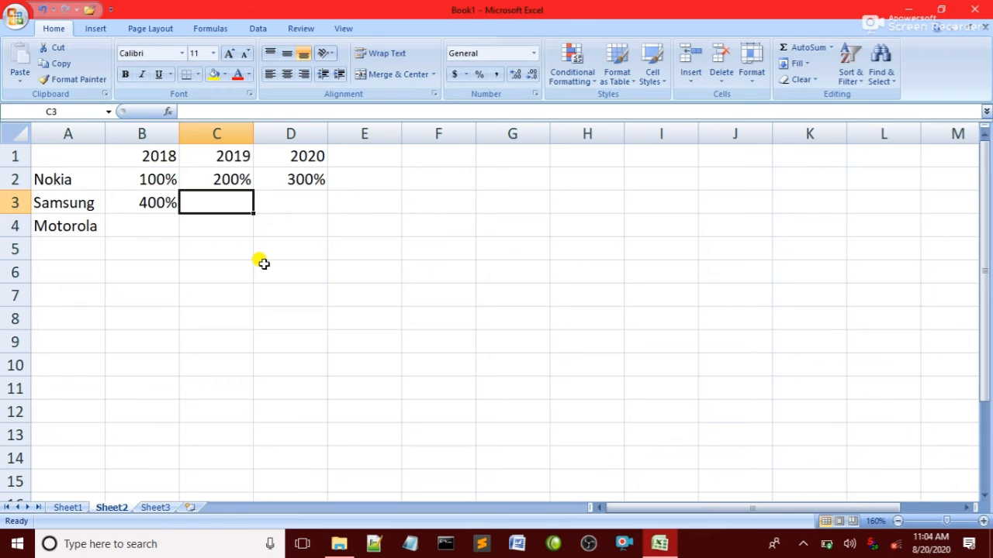
text(550)
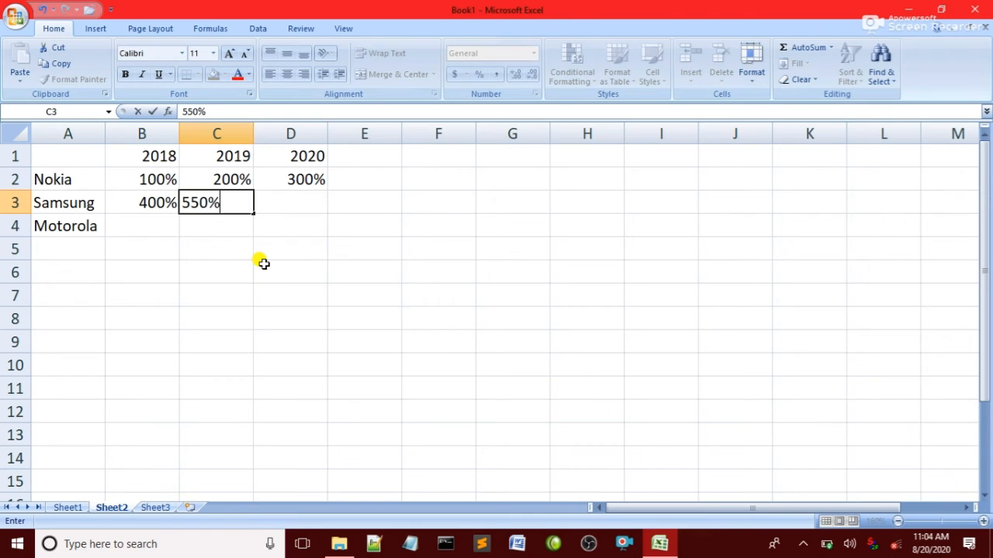
click(310, 200)
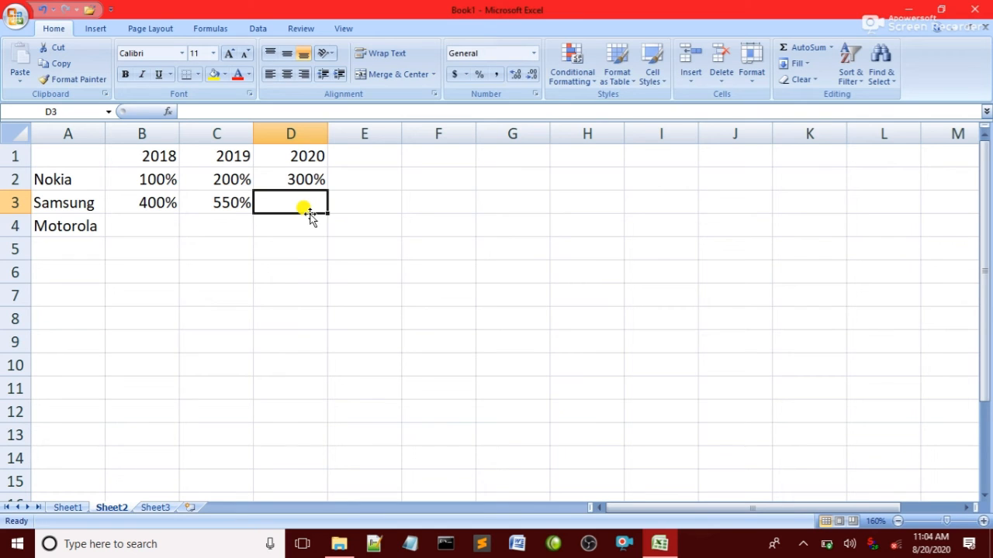
text(700)
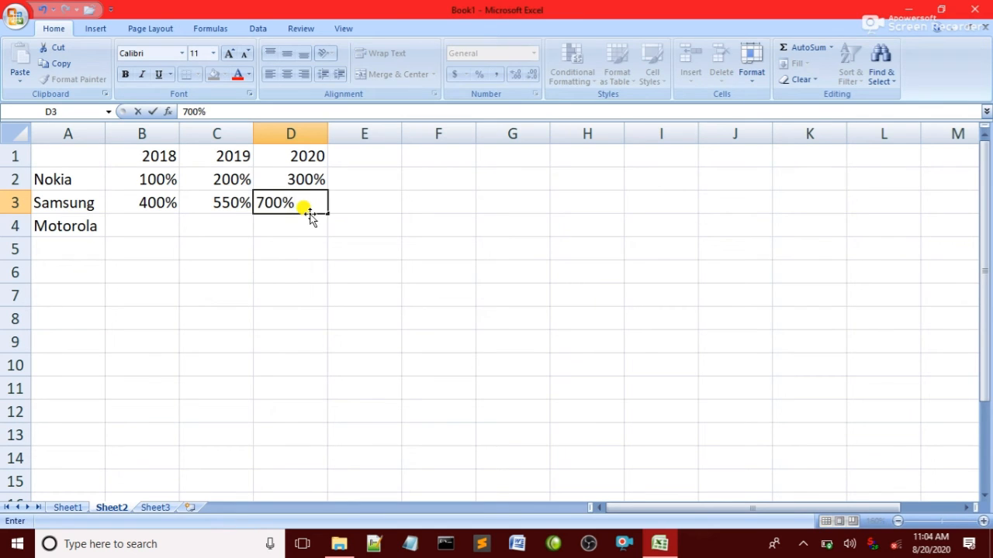
Step: Enter Motorola's values 200%, 350% and 100% in cells B4 to D4
click(156, 236)
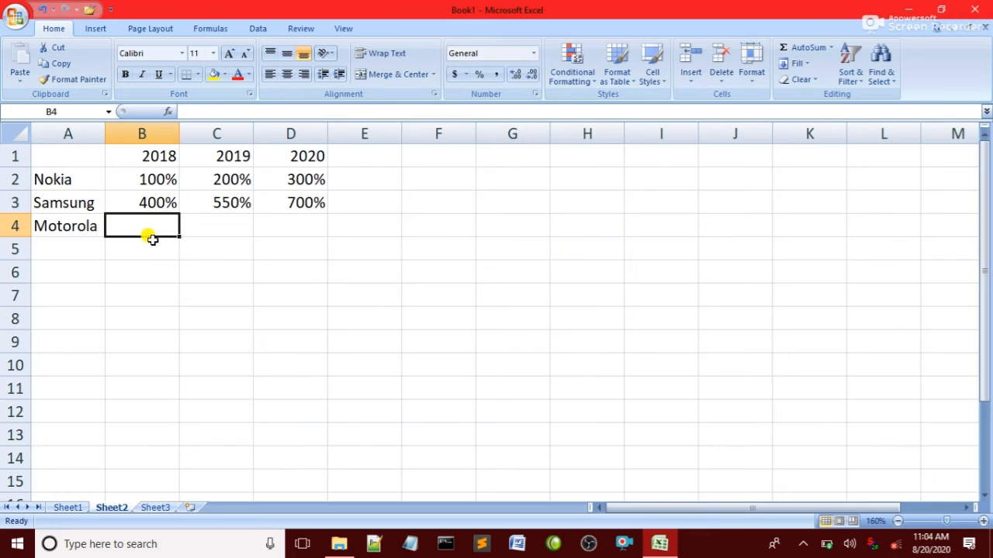
text(200)
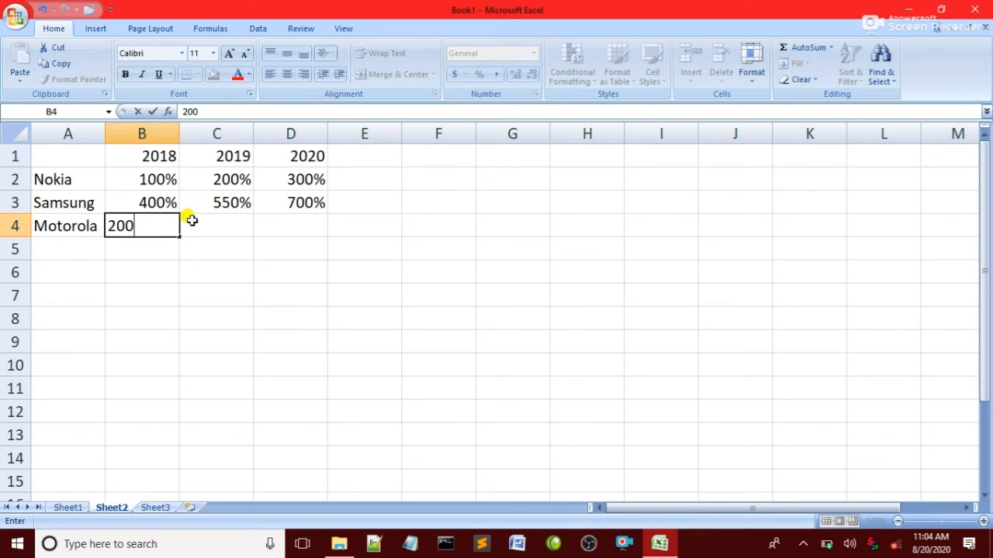
text(%)
click(230, 230)
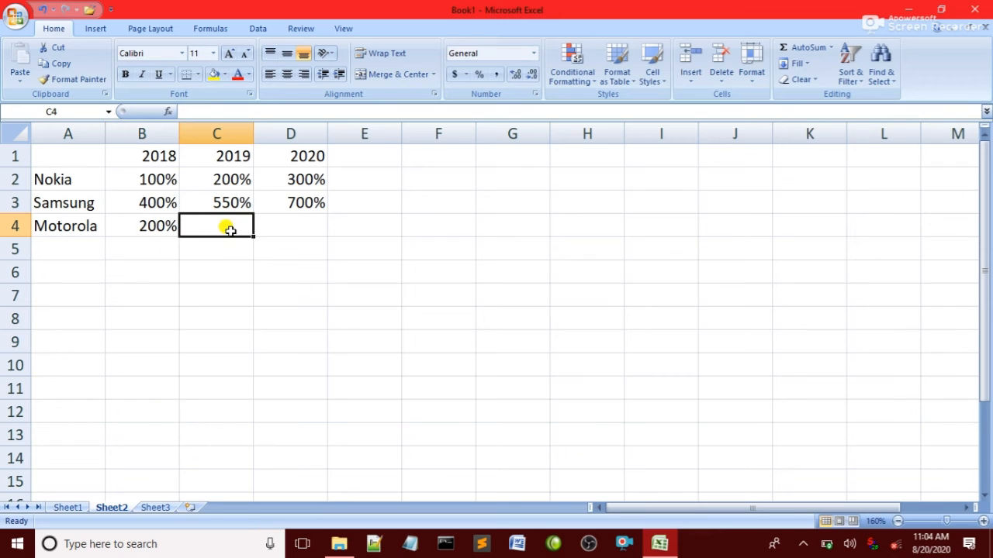
text(350)
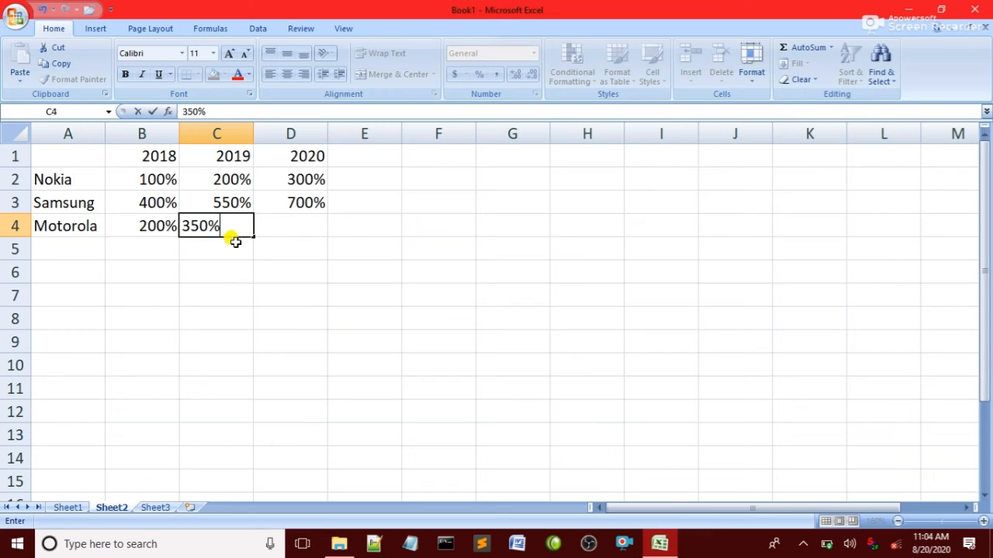
click(288, 227)
text(100)
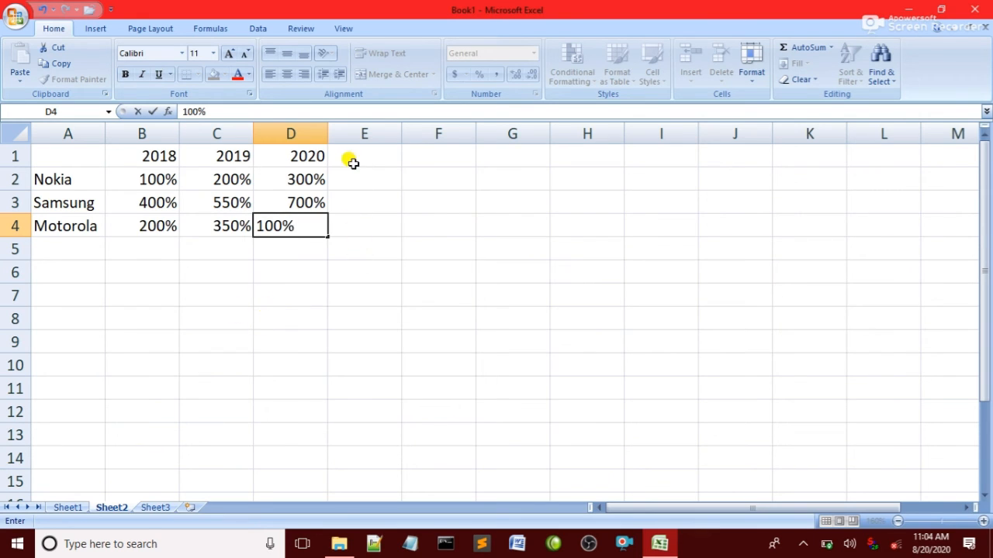
Step: Insert a 2-D clustered column chart from the range A2:E4 and move it below the phone data
drag(356, 172, 42, 204)
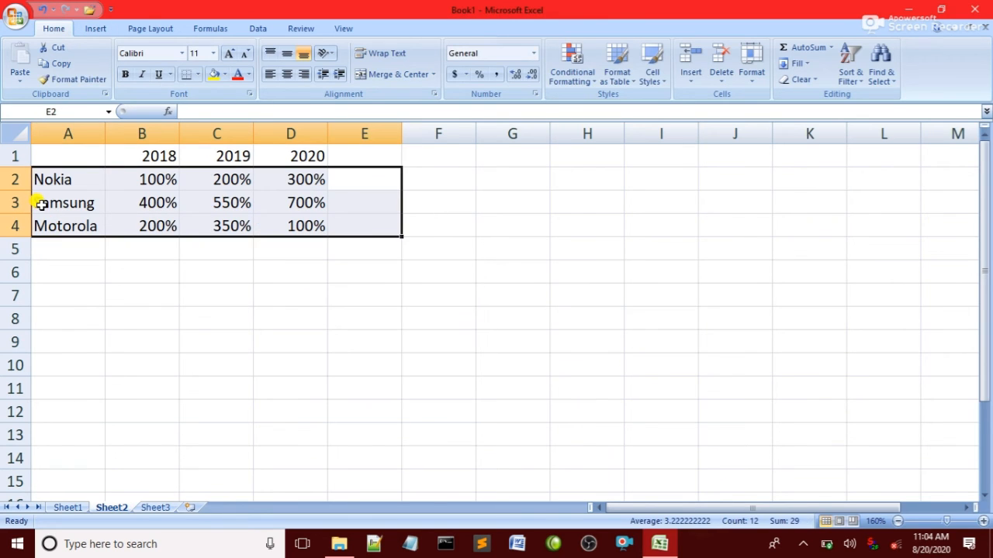
click(95, 28)
click(238, 63)
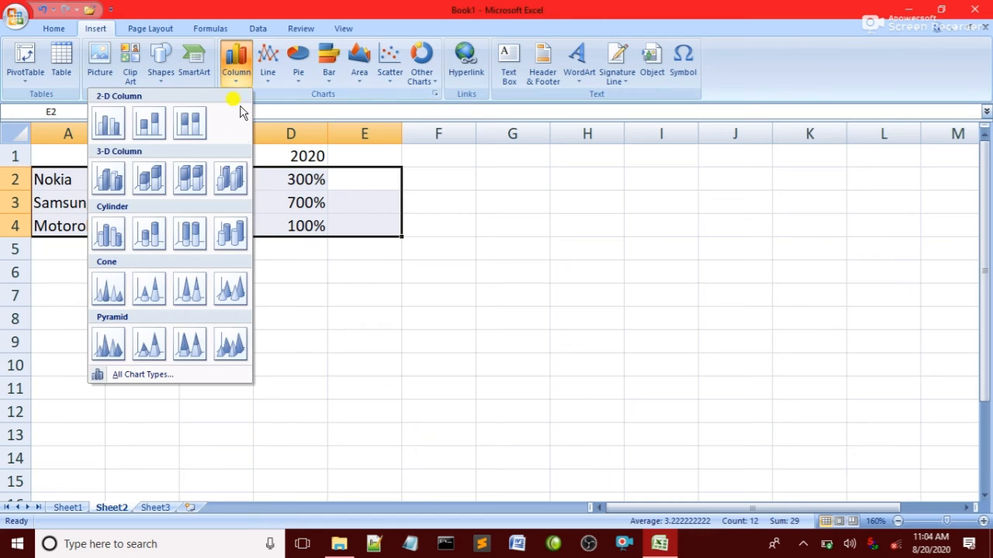
click(109, 122)
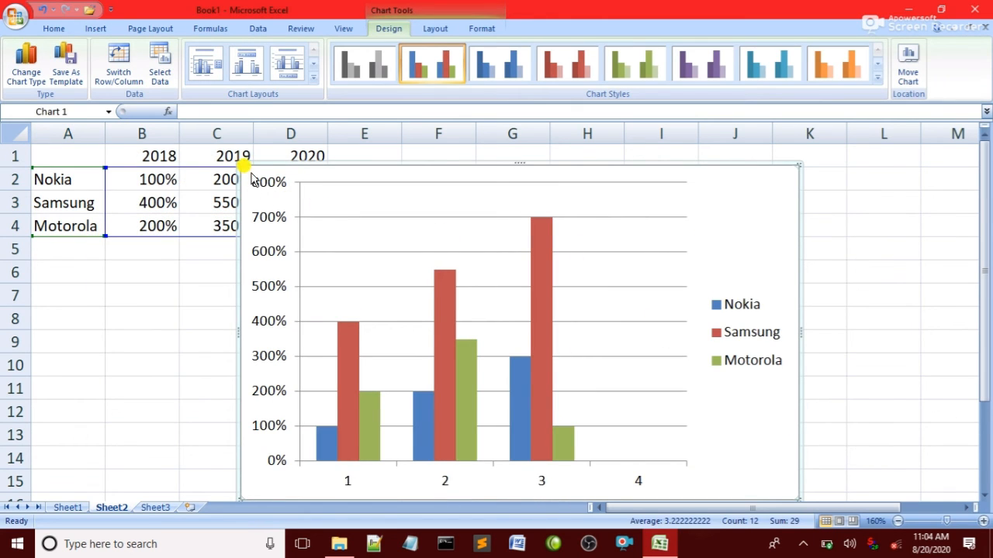
drag(237, 166, 460, 301)
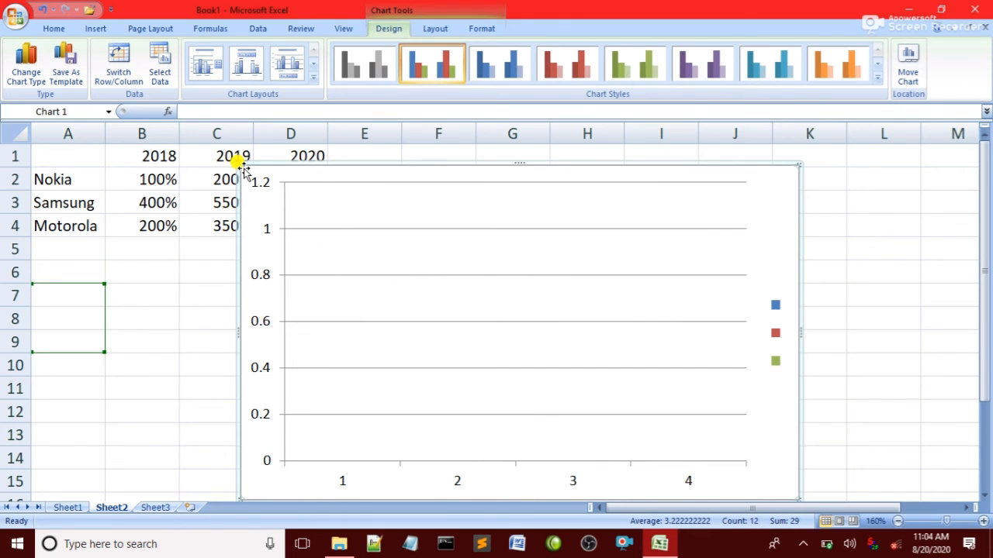
drag(243, 171, 344, 263)
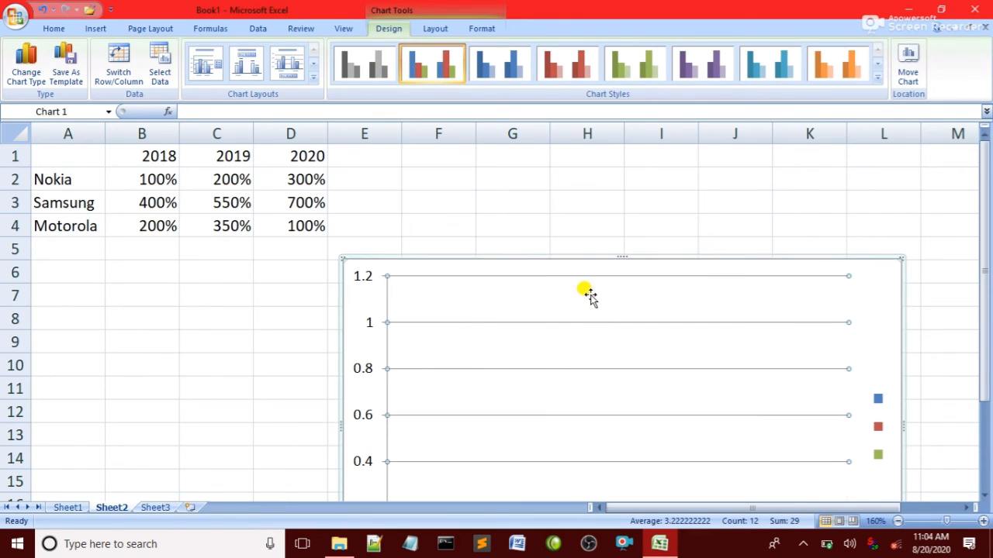
Step: Insert a 3-D clustered column chart from the range A1:E4, including the year headings
drag(401, 183, 207, 192)
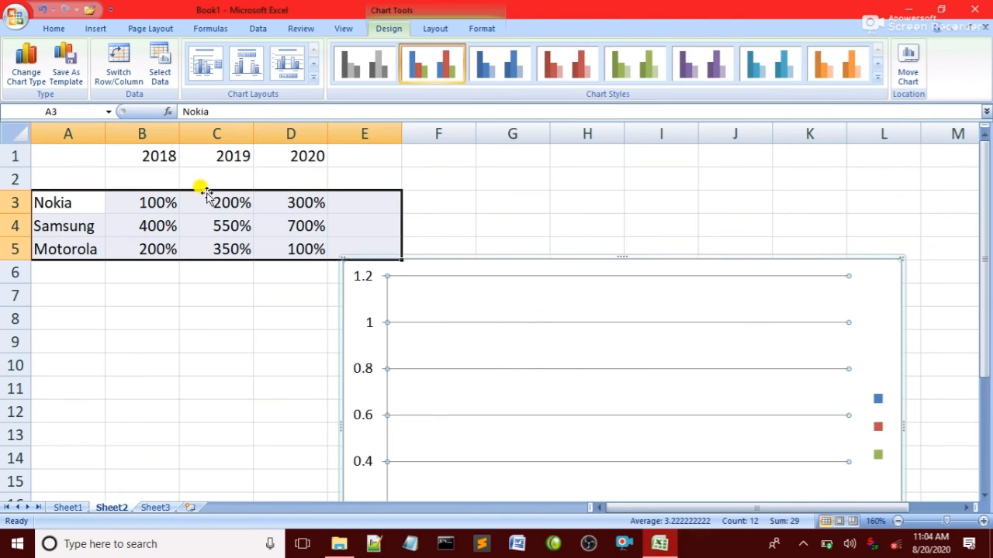
drag(311, 200, 84, 249)
click(689, 340)
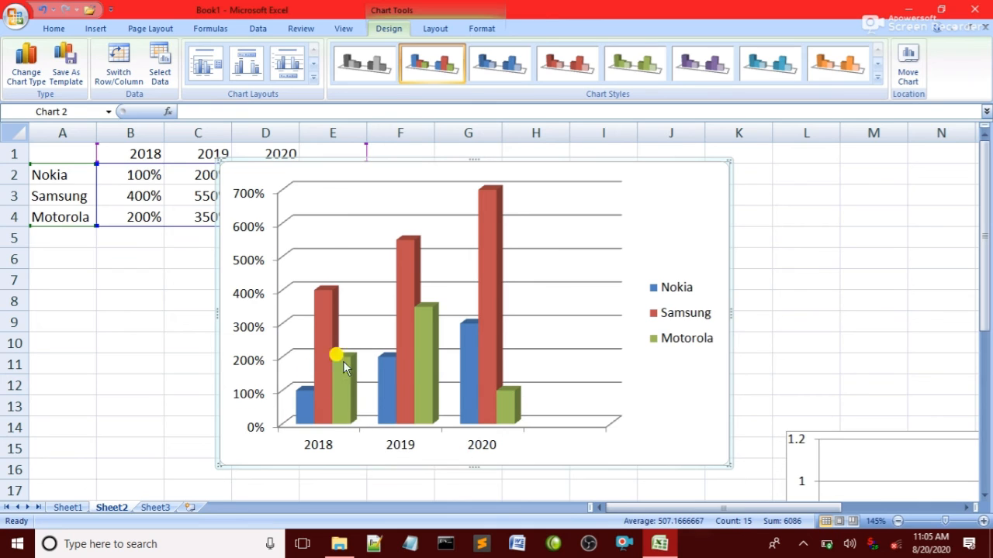
click(97, 32)
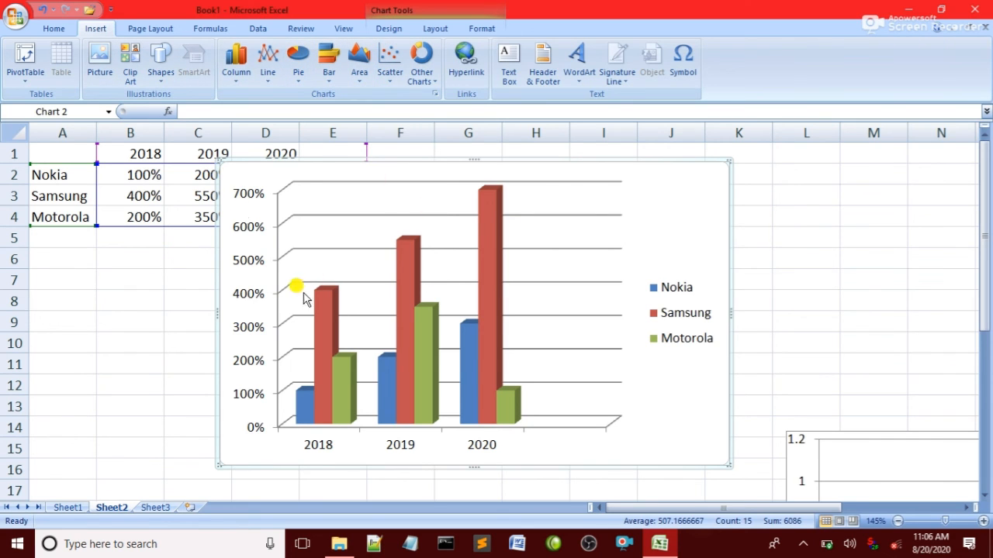
click(237, 65)
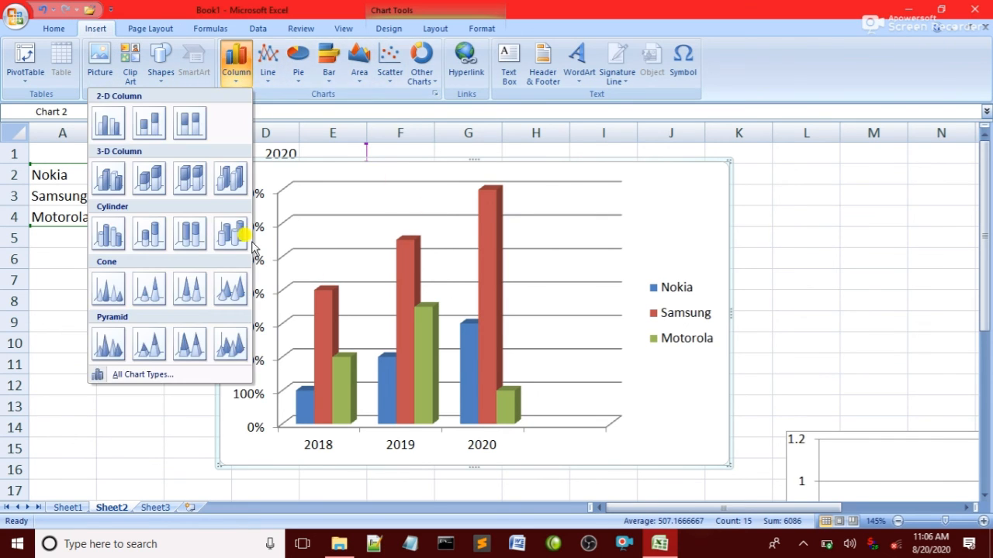
click(110, 177)
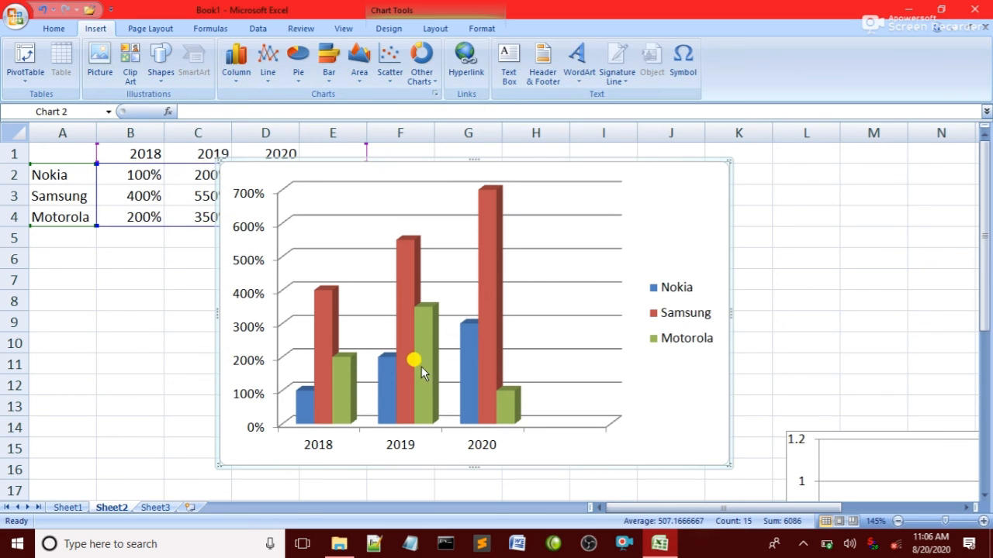
click(487, 294)
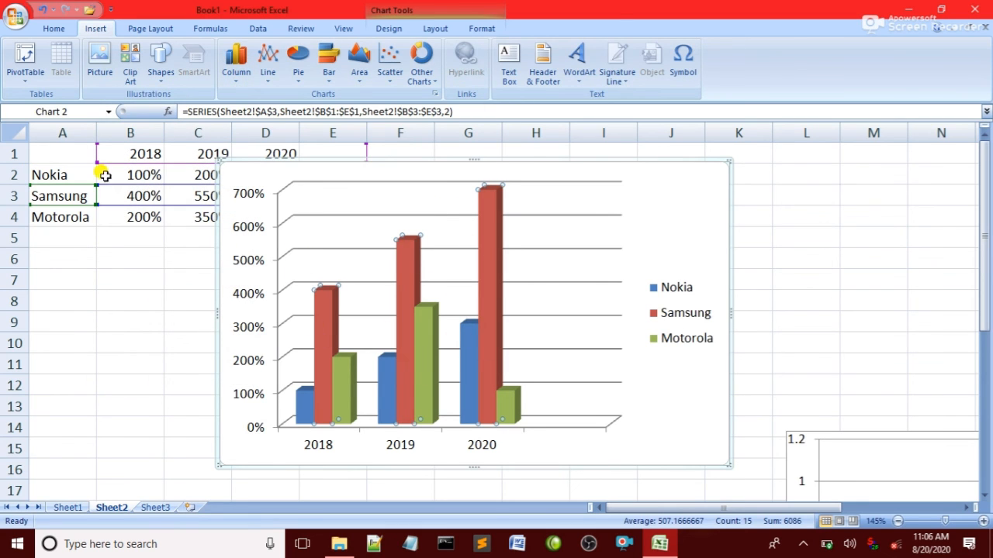
click(265, 61)
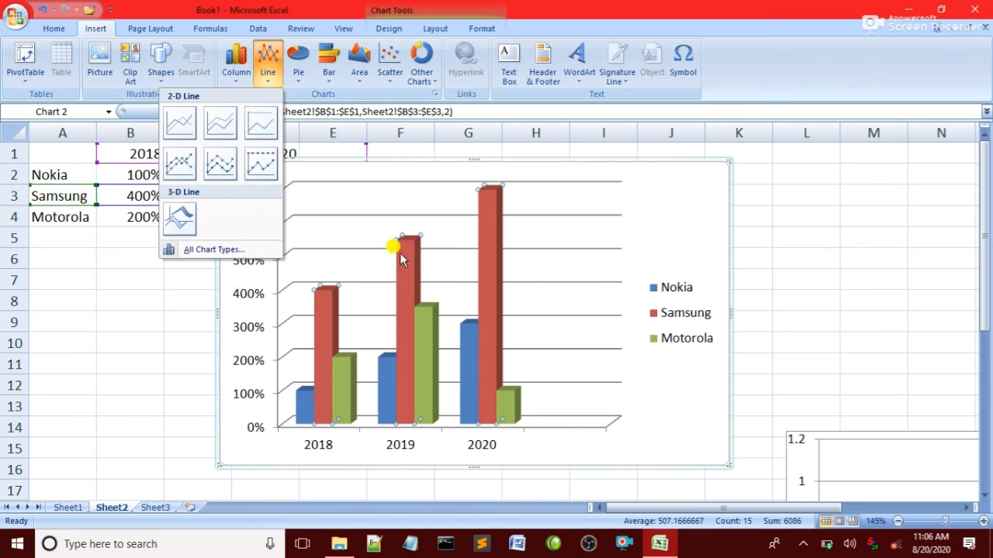
click(744, 246)
click(768, 221)
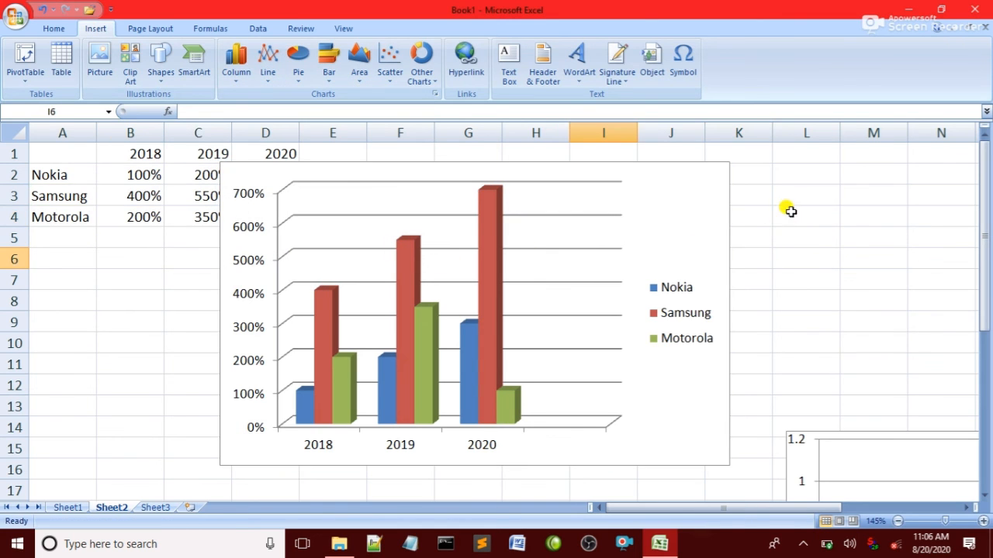
Step: Delete the 3-D clustered column chart that overlaps the phone data
drag(786, 211, 465, 281)
click(466, 281)
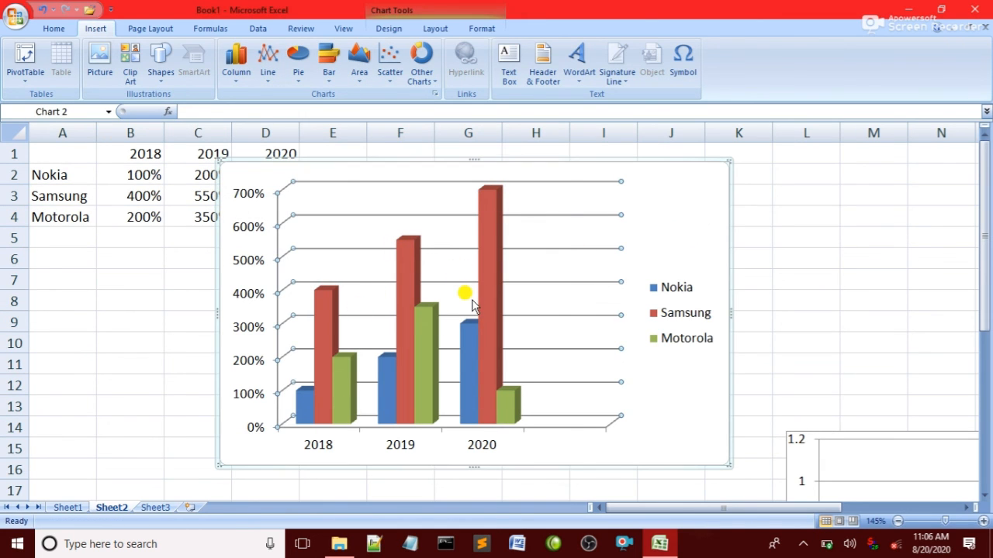
key(Delete)
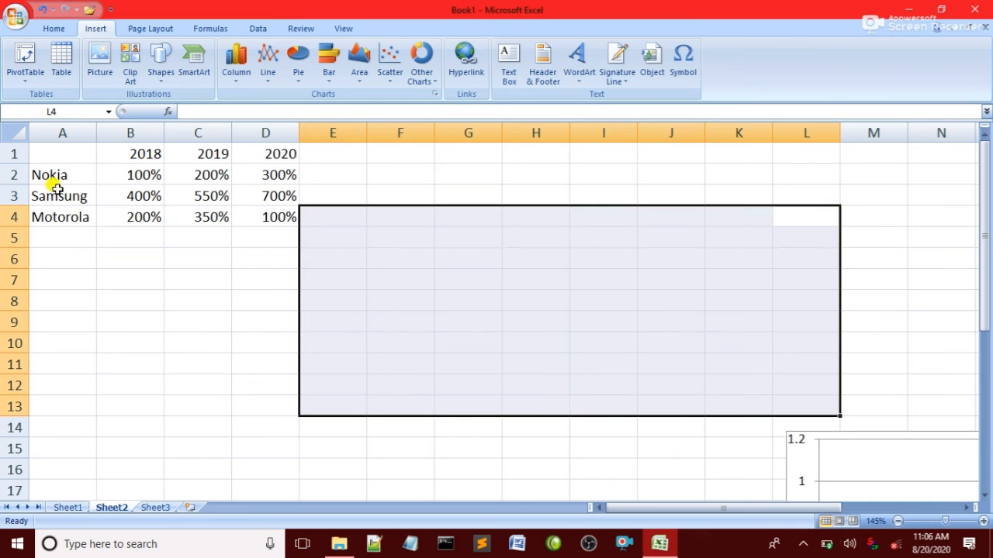
Step: Insert a basic 2-D line chart from the range A1:E4, including the year headings and phone brands
click(66, 340)
drag(310, 147, 63, 219)
click(268, 62)
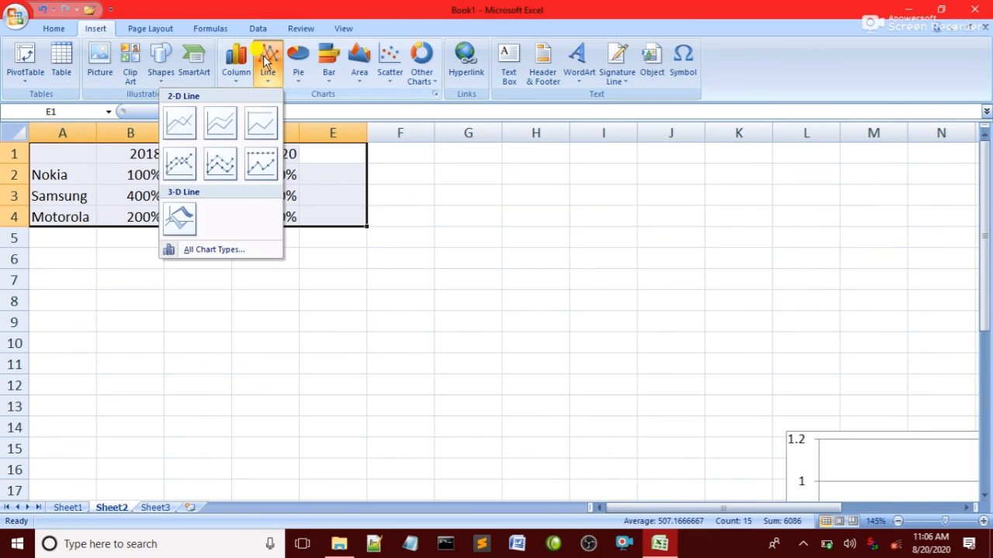
click(175, 126)
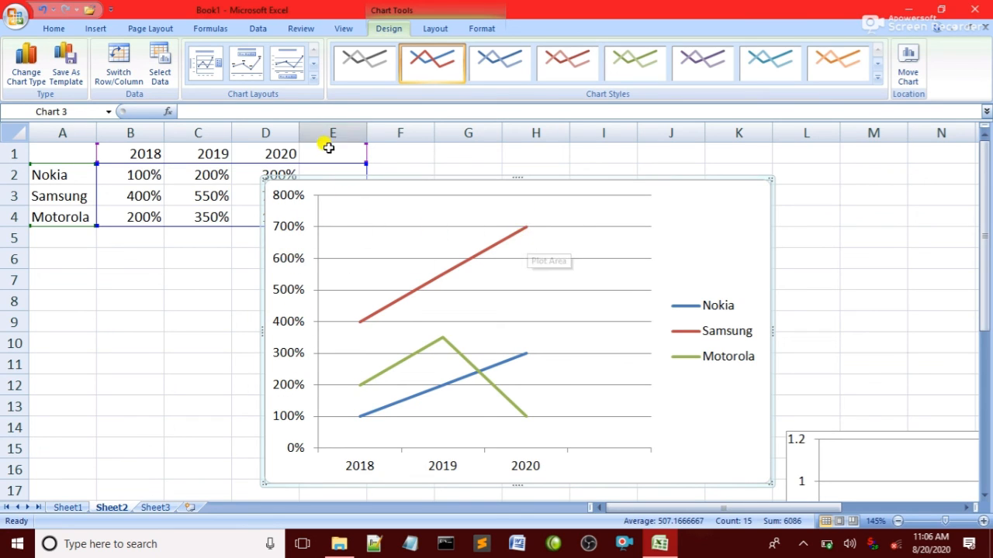
Step: Try the green, purple and orange chart styles on the line chart, finishing with the grayscale style
click(641, 58)
click(718, 54)
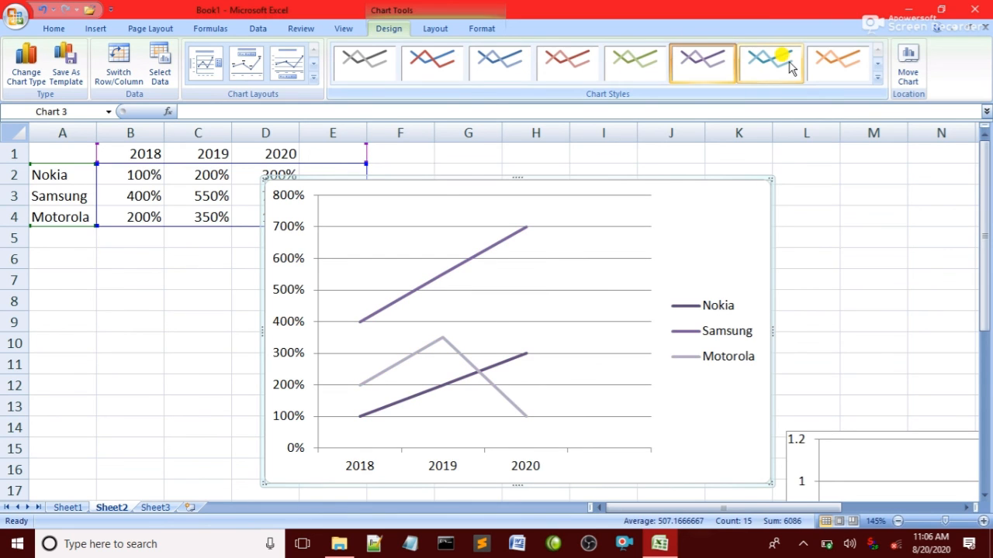
click(836, 59)
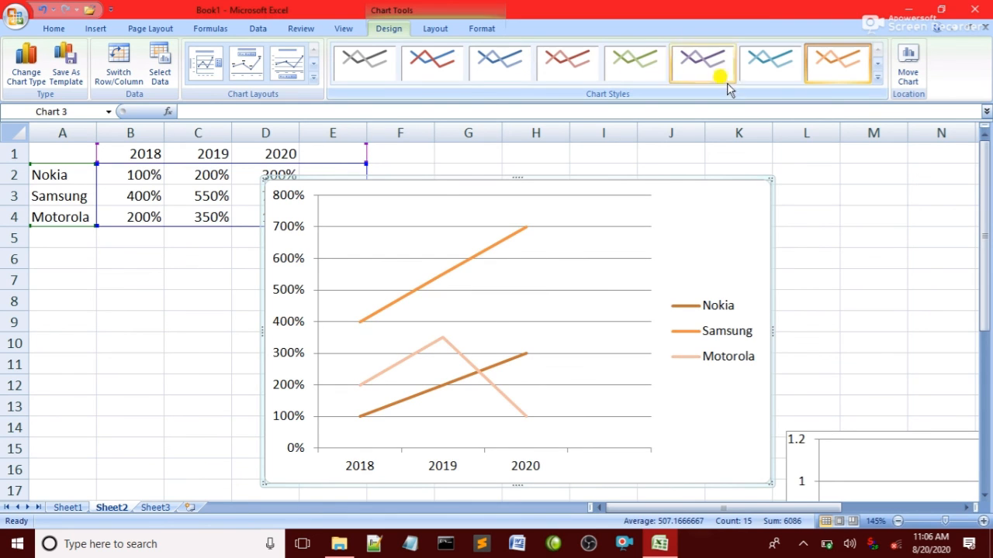
click(371, 63)
click(96, 29)
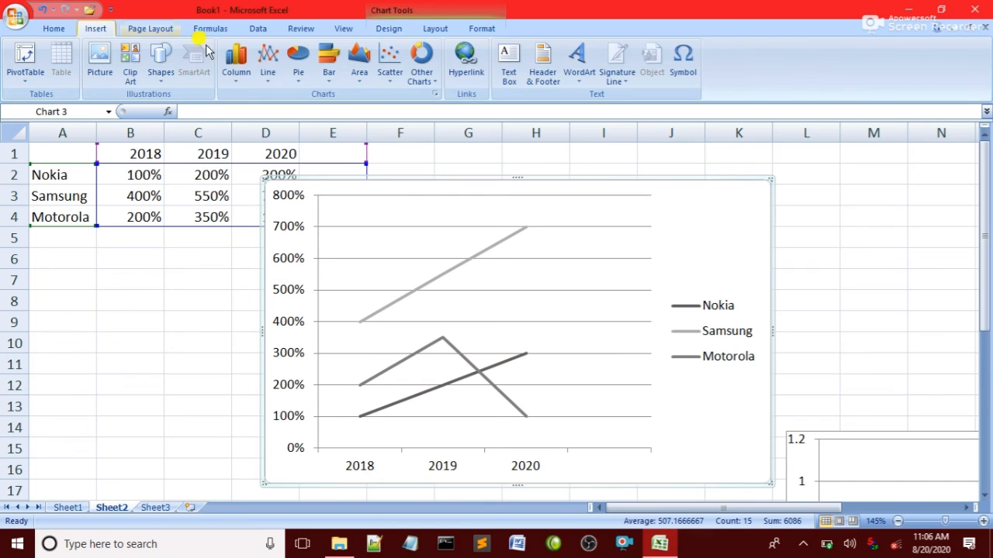
Step: Delete the line chart from the sheet and select the empty cell D8
drag(882, 215, 330, 464)
click(565, 366)
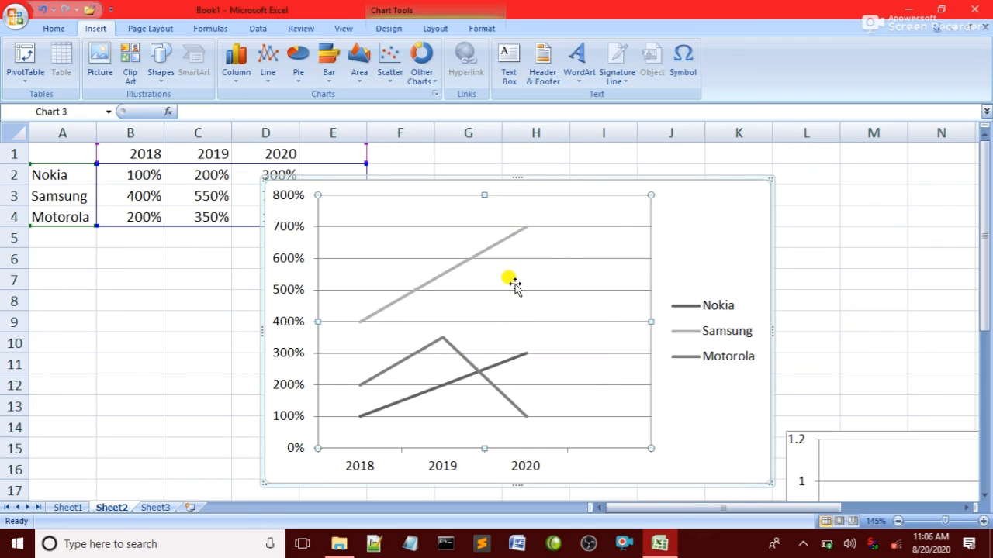
click(678, 262)
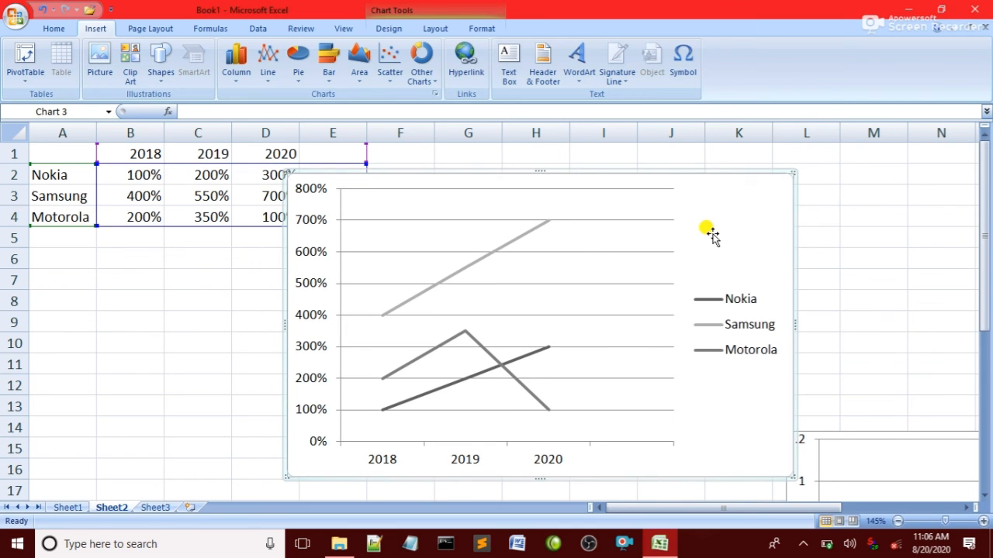
key(Delete)
click(259, 297)
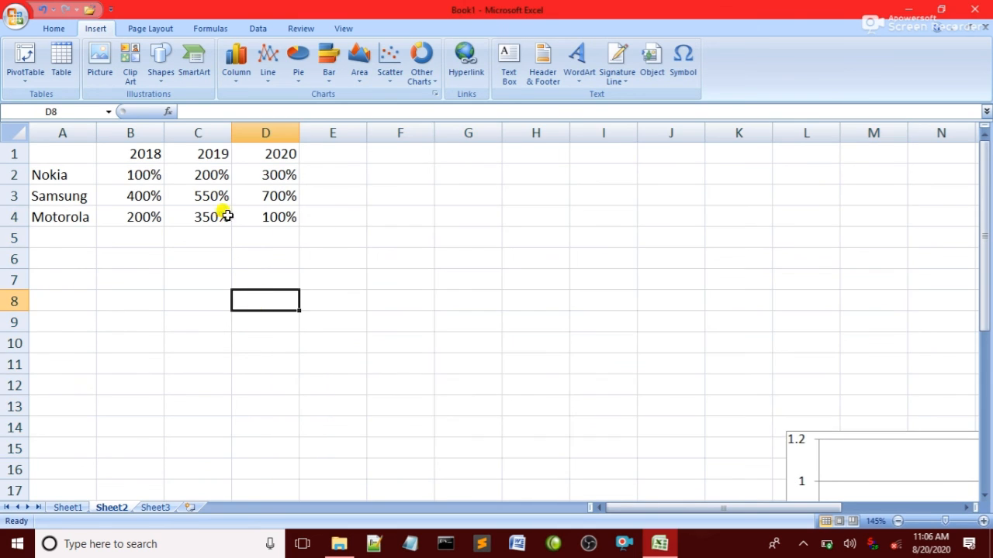
Step: Insert a 2-D clustered bar chart from the range A1:E5
drag(344, 157, 51, 235)
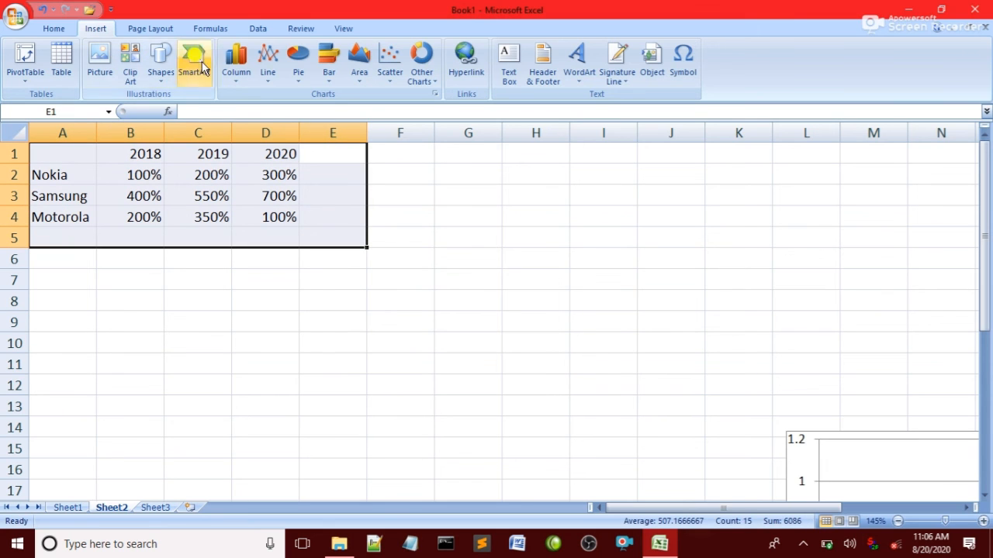
click(330, 70)
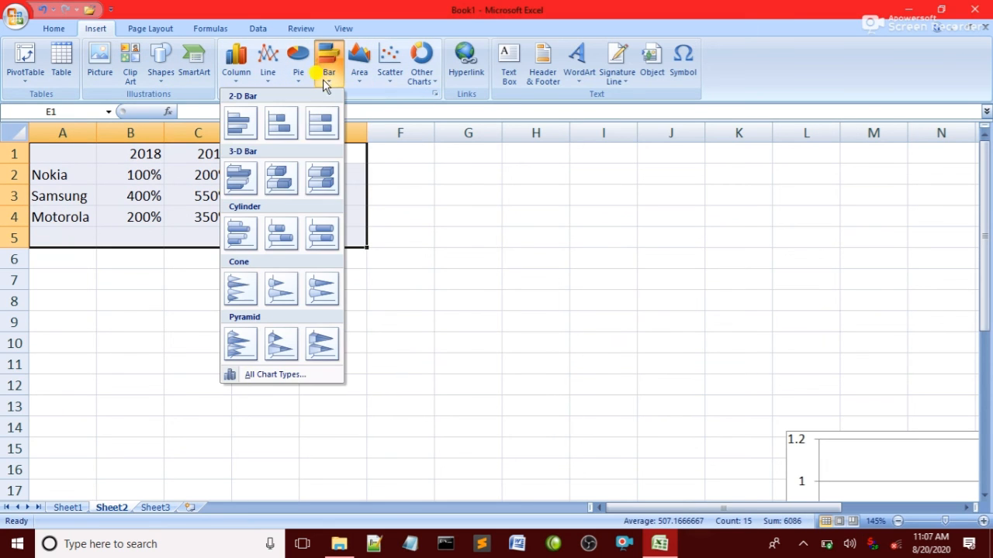
click(235, 114)
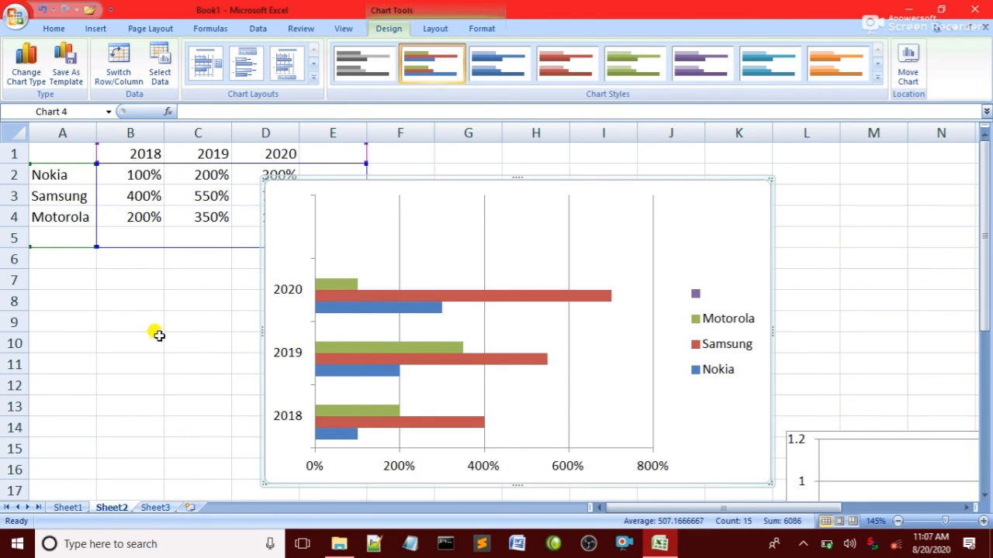
Step: Nudge the clustered bar chart slightly and delete it from the sheet
click(198, 341)
click(554, 283)
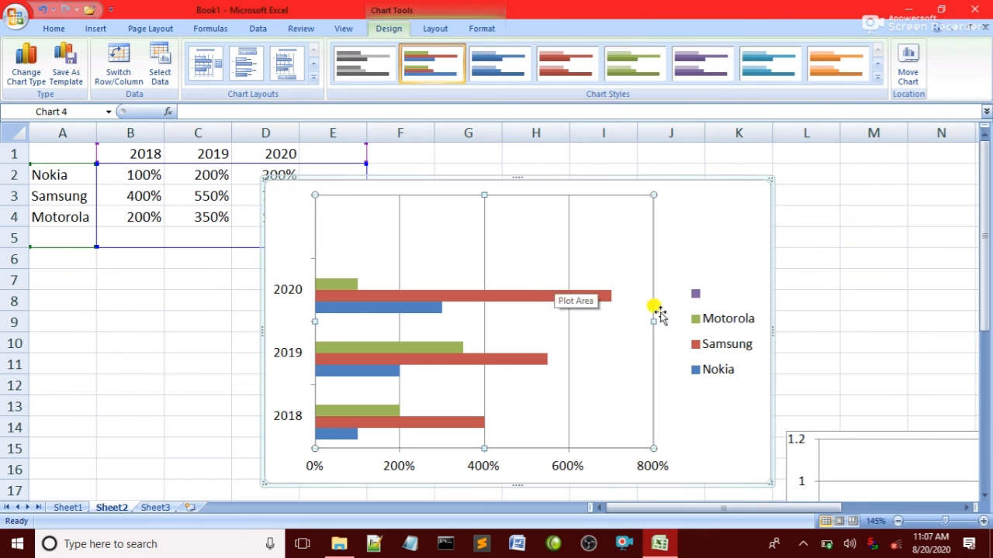
drag(659, 182, 662, 188)
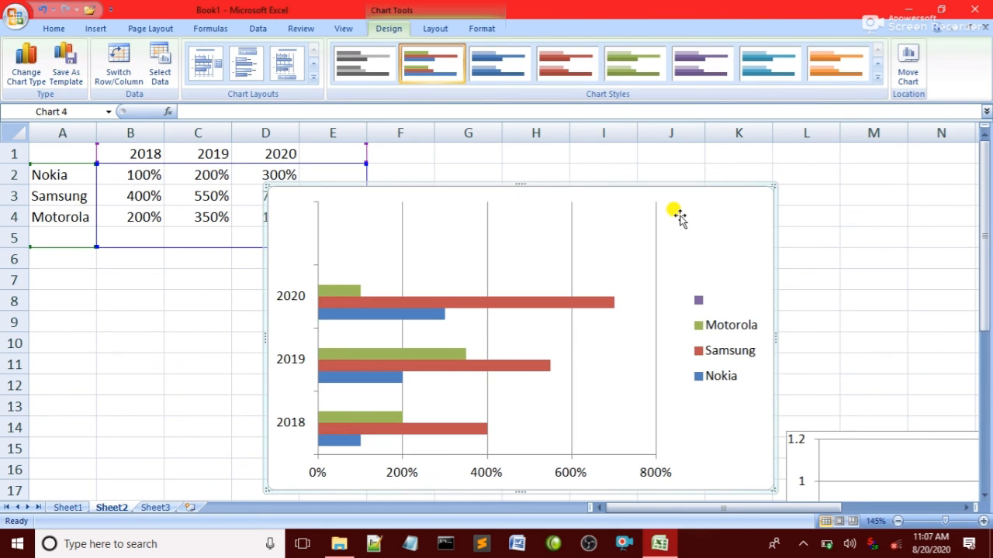
key(Delete)
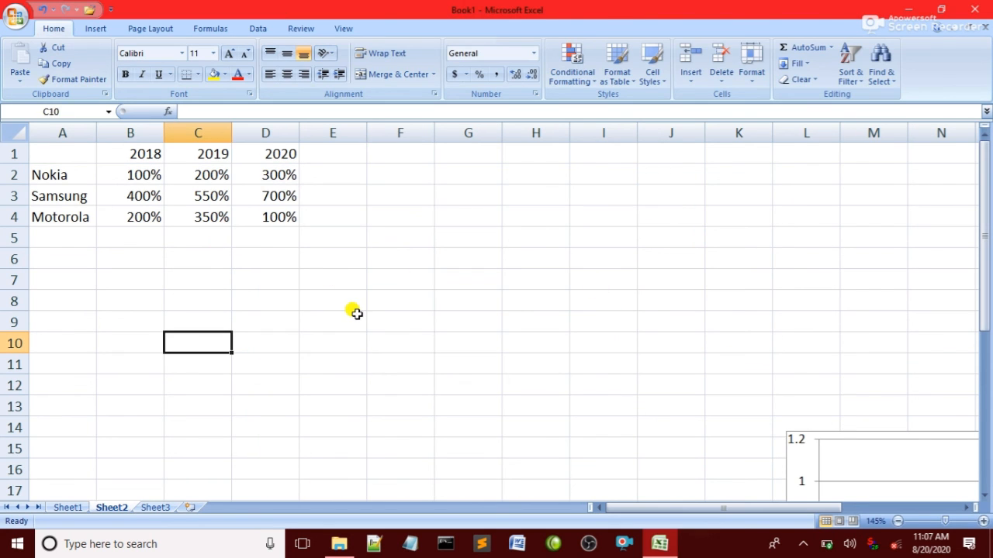
click(91, 29)
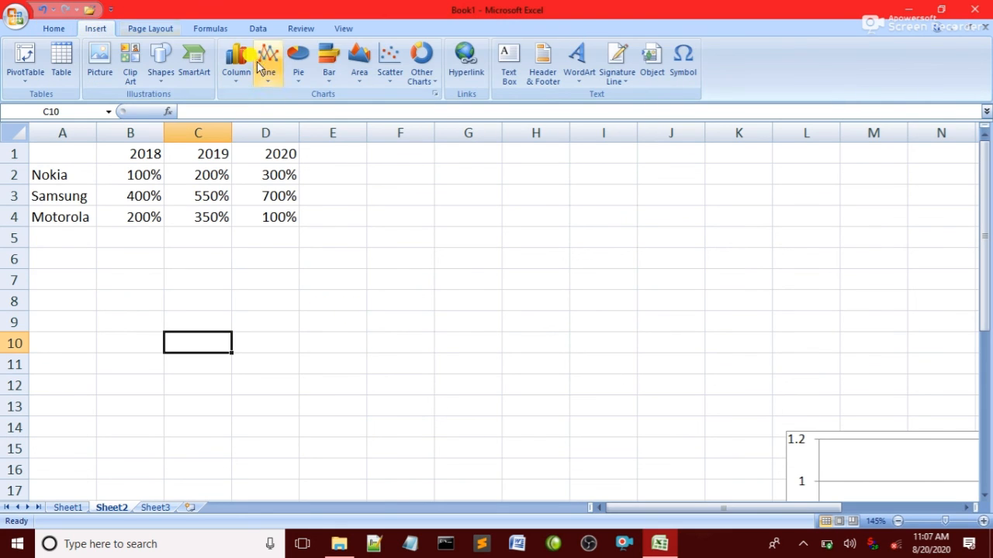